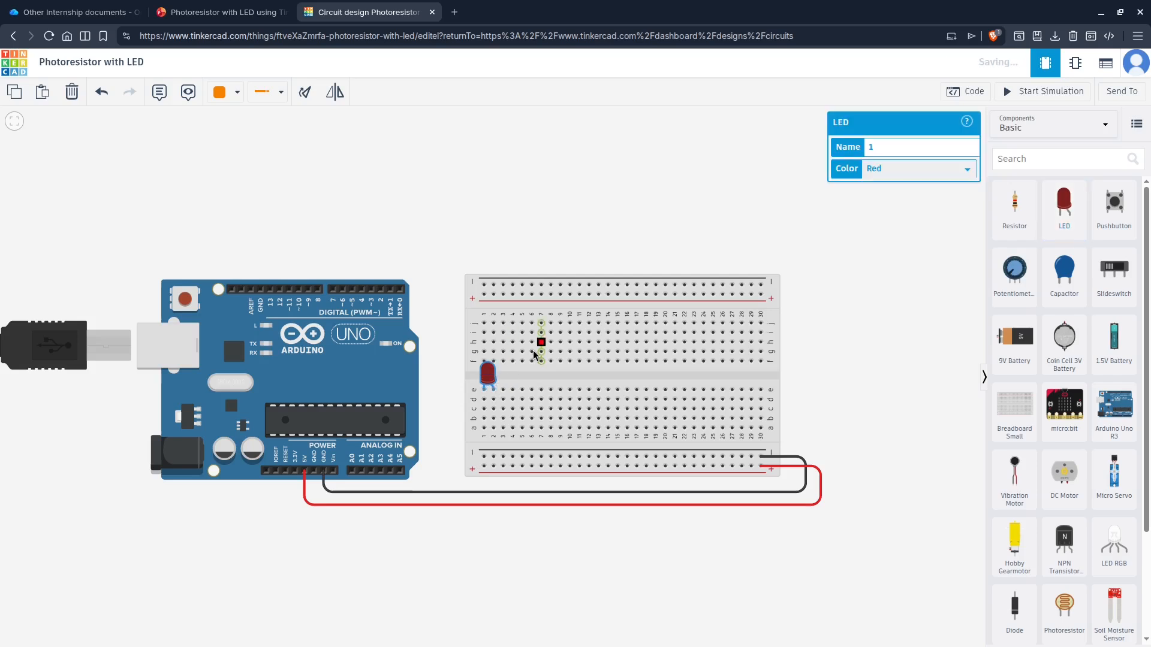
Set the LED's color to Green and place a resistor between breadboard column 1 and the lower negative rail.
click(922, 169)
click(926, 184)
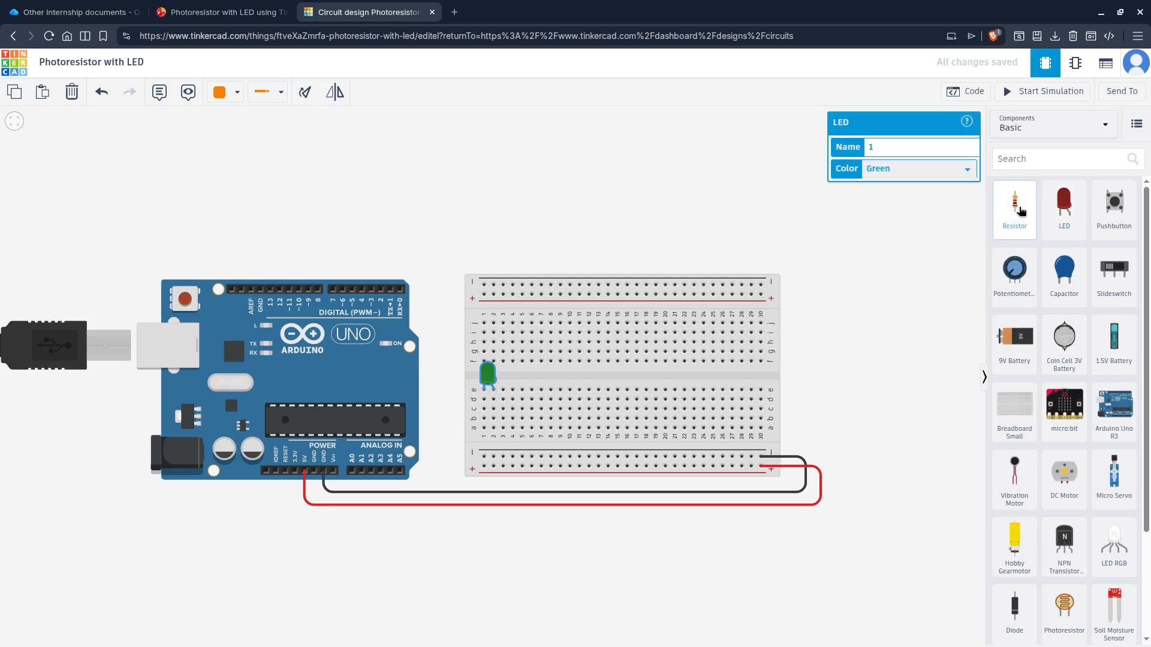
drag(1021, 210, 486, 447)
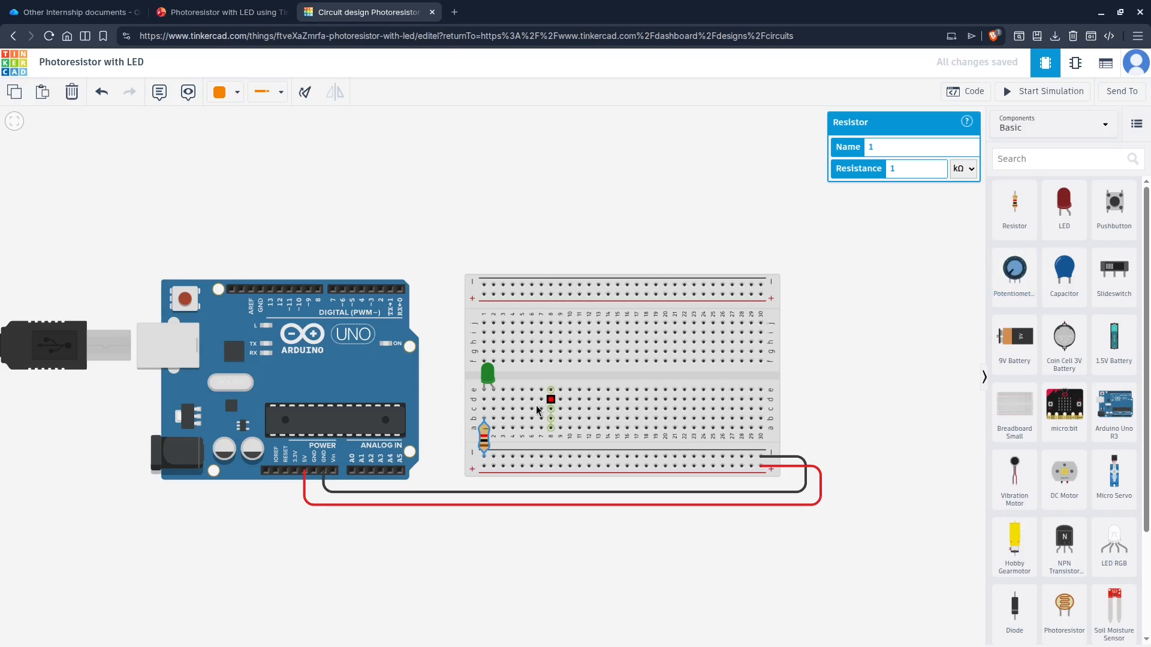
Wire the LED leg in column 2 to Arduino digital pin 2 along a squared route and color the wire green.
click(493, 399)
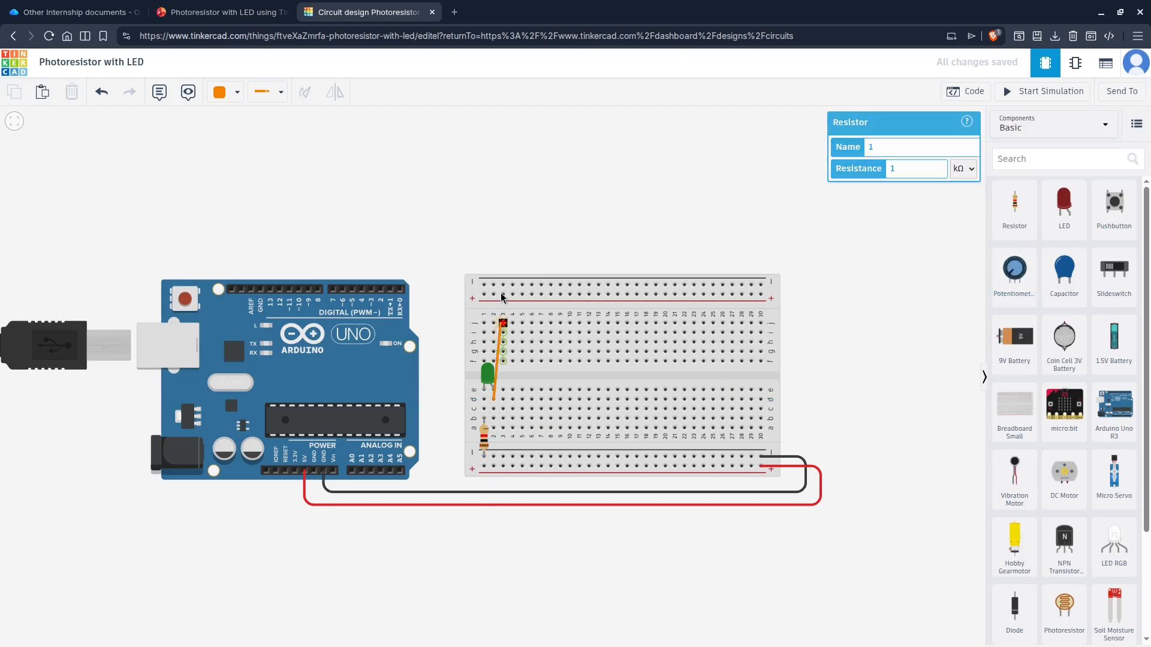
click(492, 226)
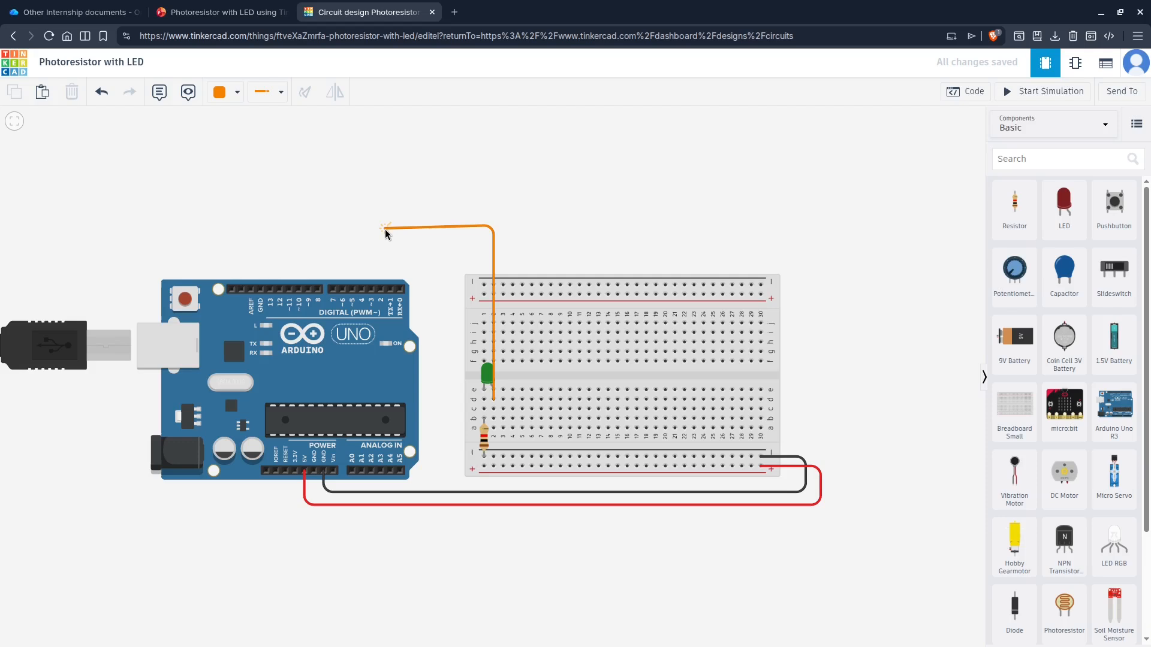
click(384, 228)
click(381, 290)
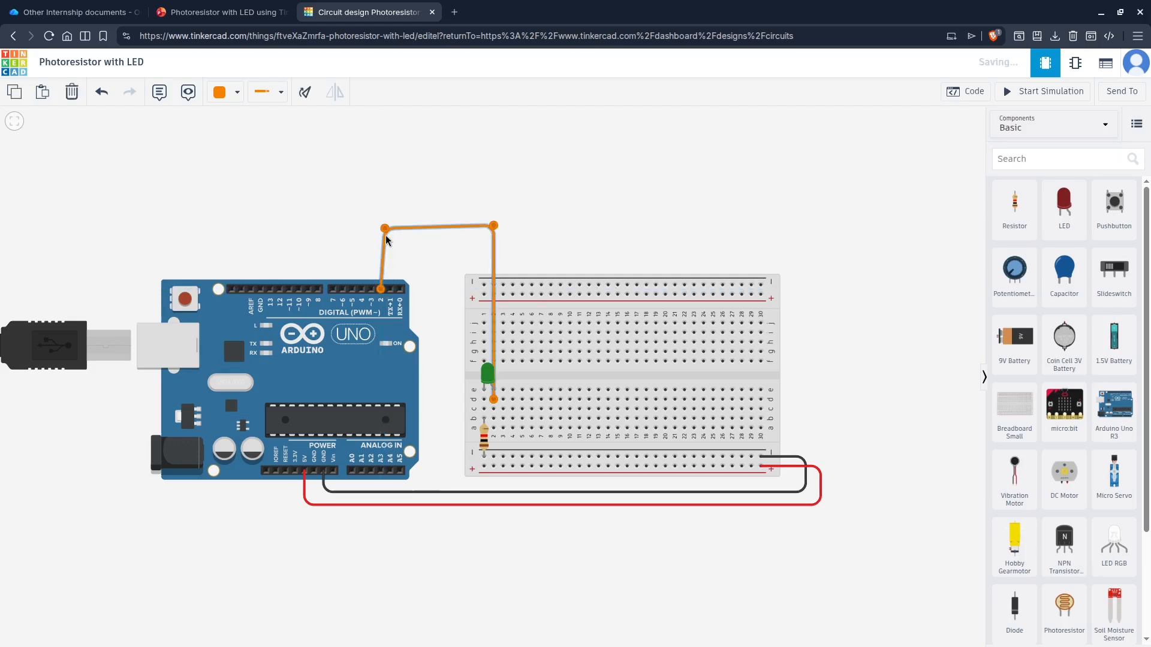
drag(384, 227, 380, 261)
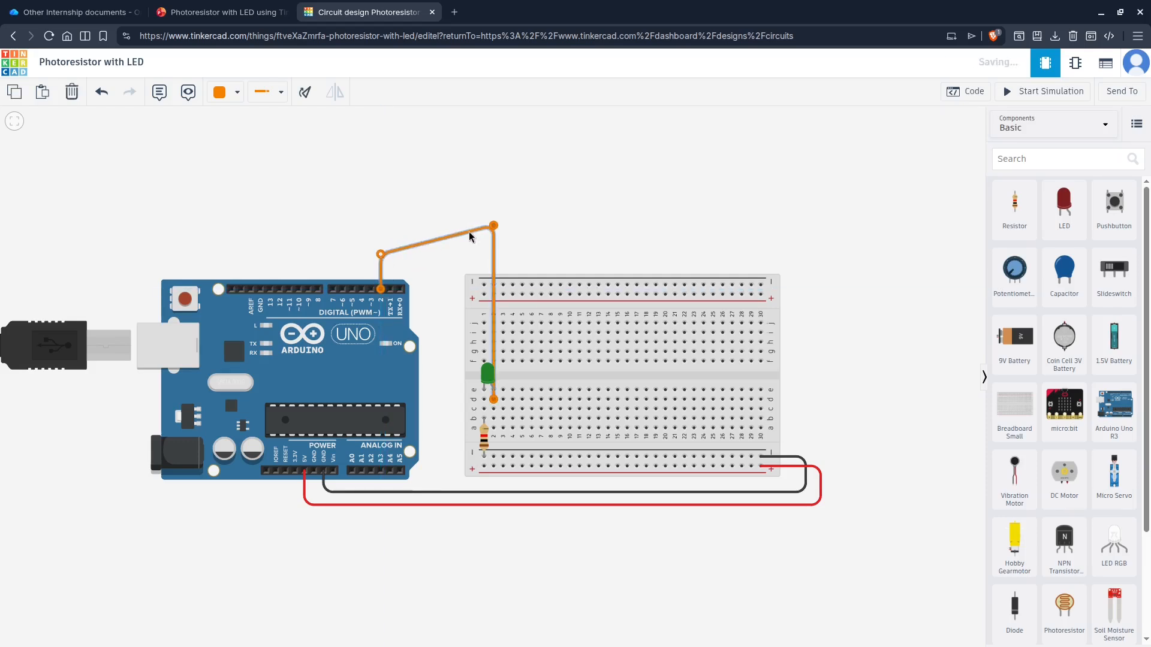
drag(493, 226, 494, 254)
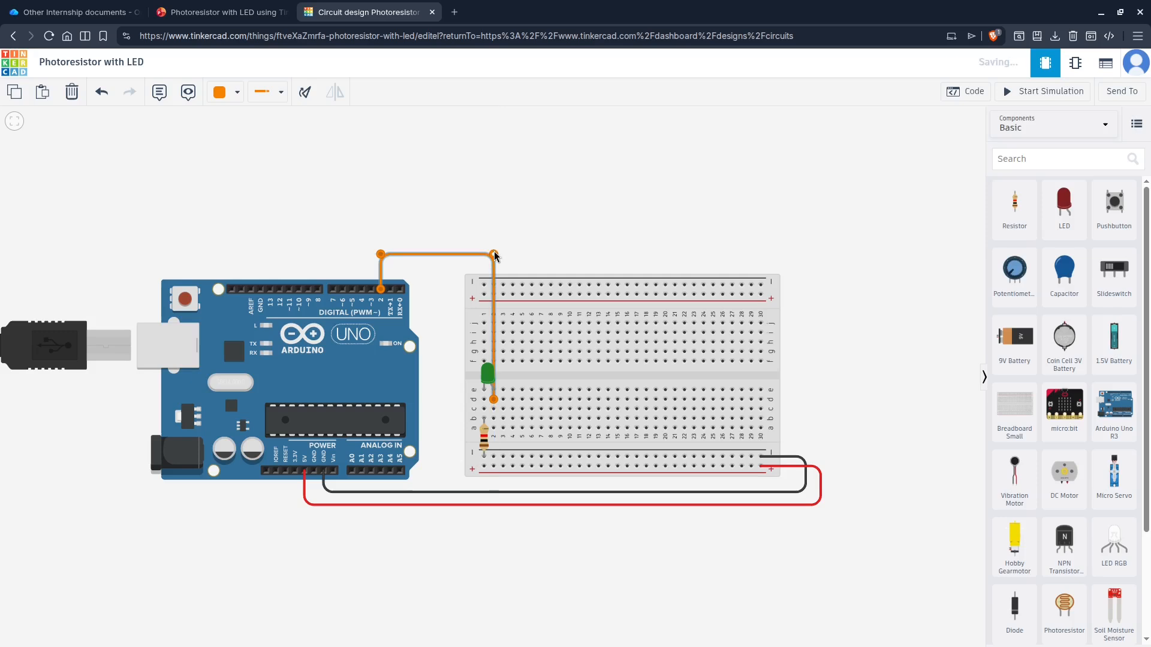
click(234, 92)
click(252, 214)
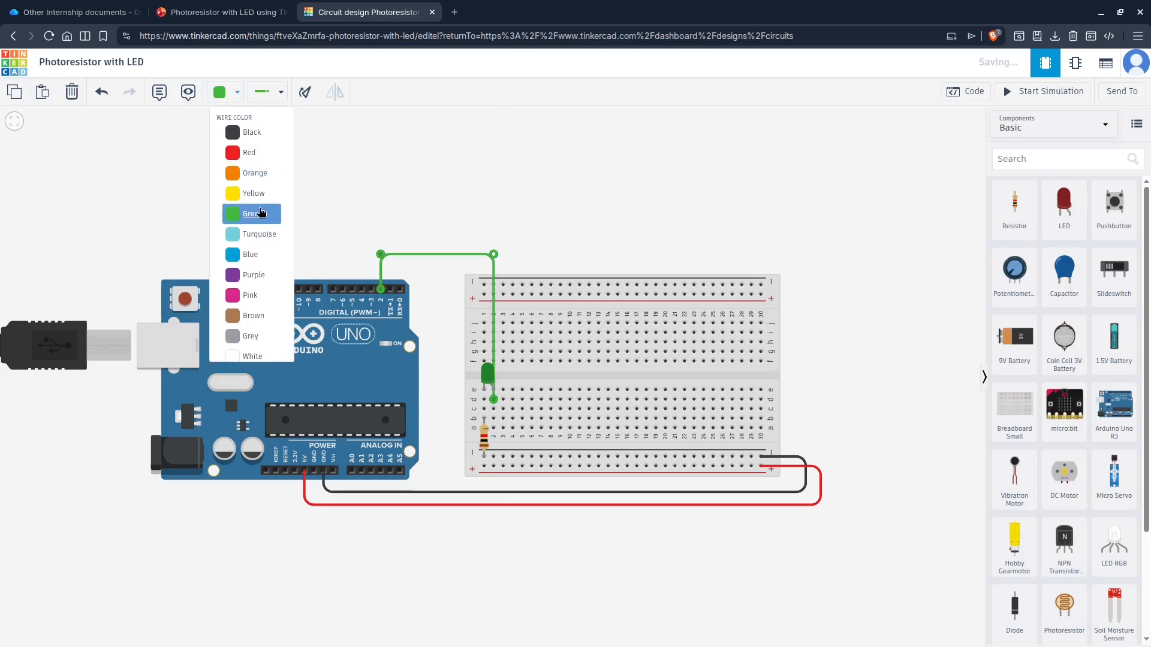
click(741, 239)
Place a photoresistor on the breadboard with its terminals in columns 6 and 7 of row e.
scroll(1091, 407, down, 3)
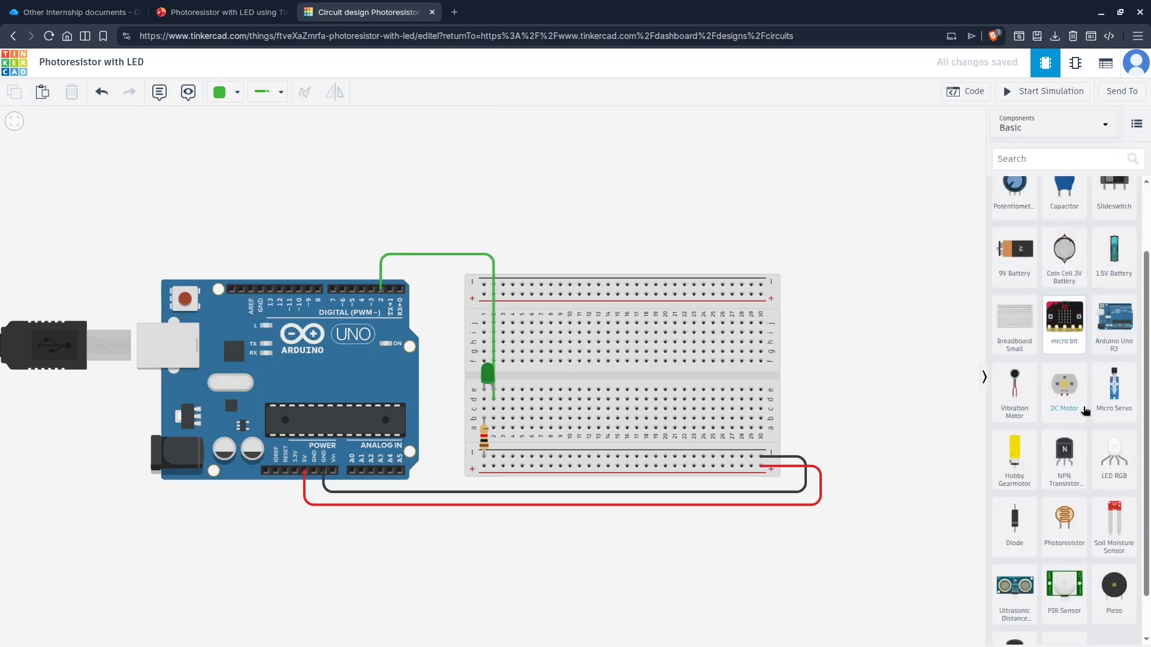
drag(1064, 470, 538, 393)
click(883, 385)
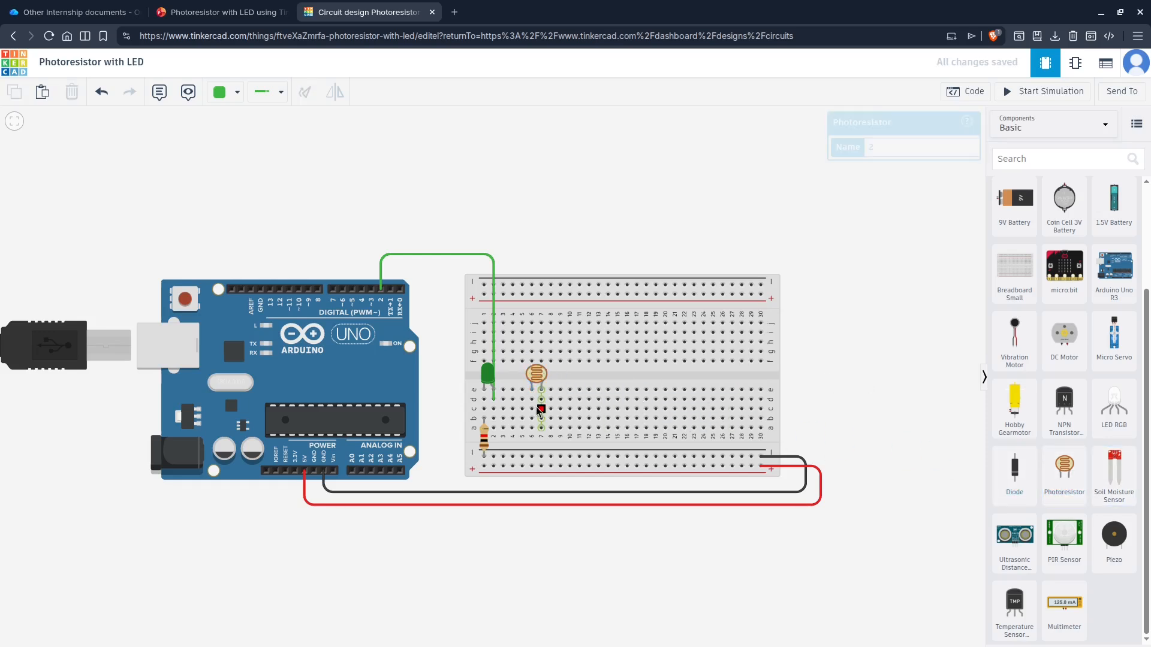
Wire the photoresistor's column 6 terminal to the lower positive rail and color the wire red.
click(532, 428)
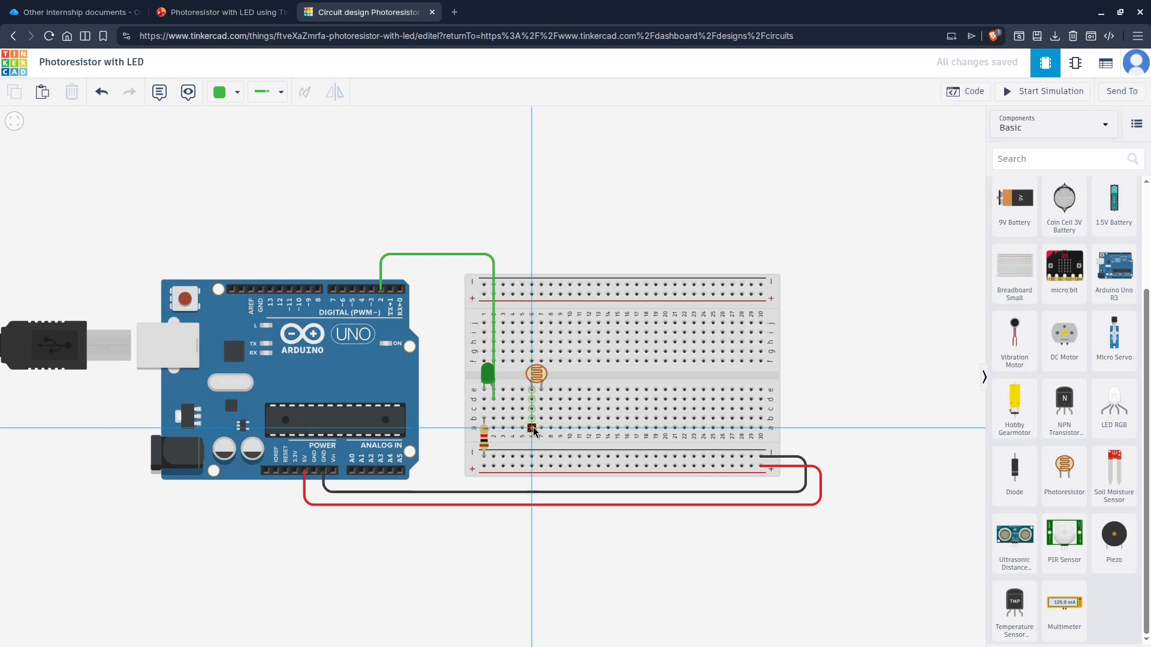
click(531, 465)
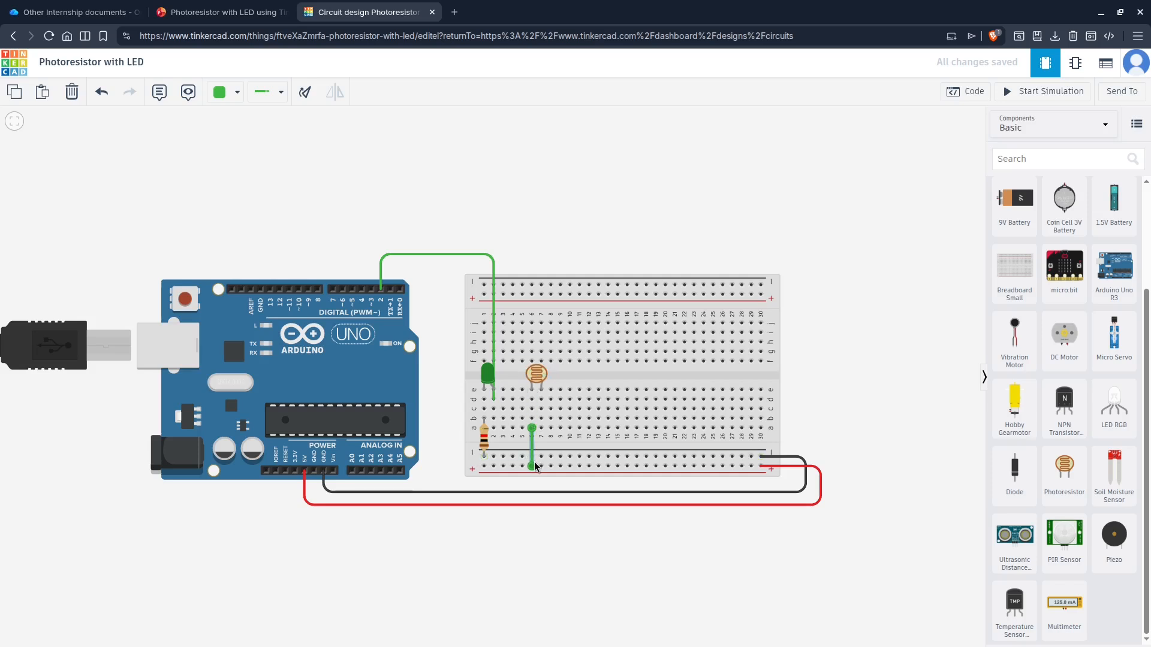
click(223, 93)
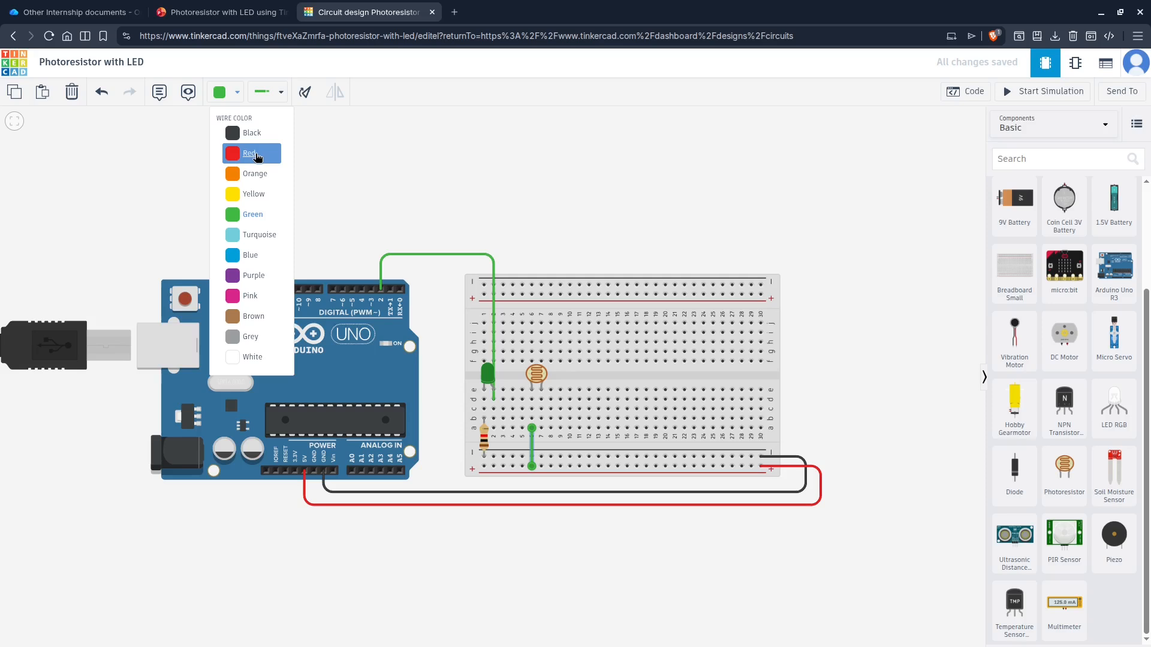
click(255, 154)
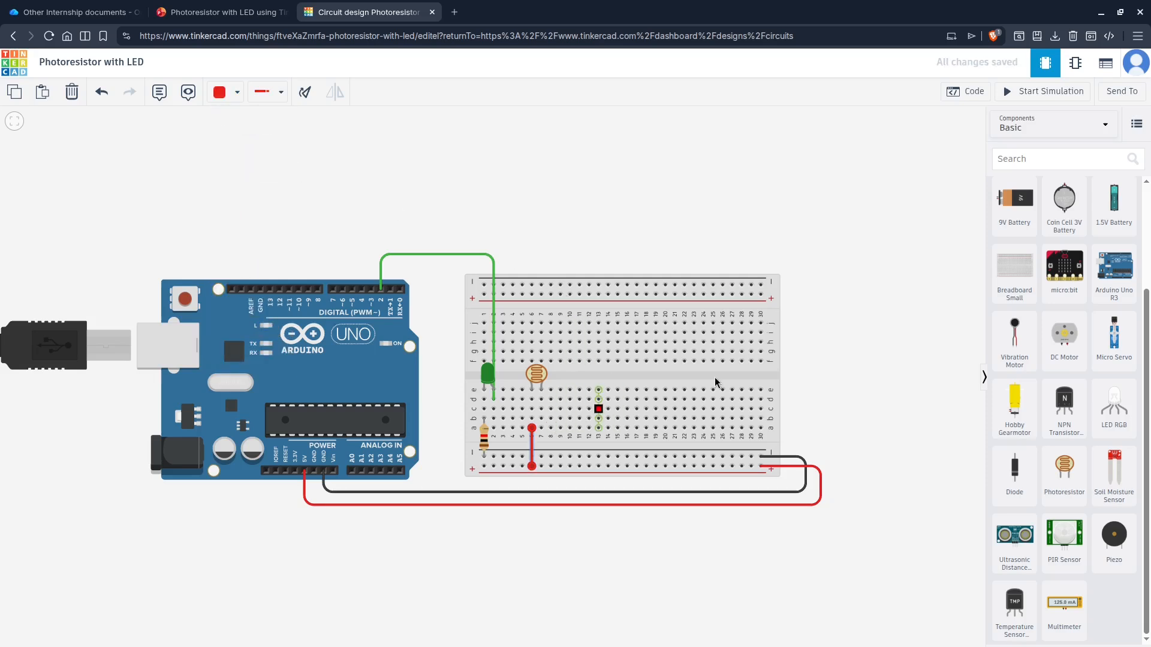
click(829, 377)
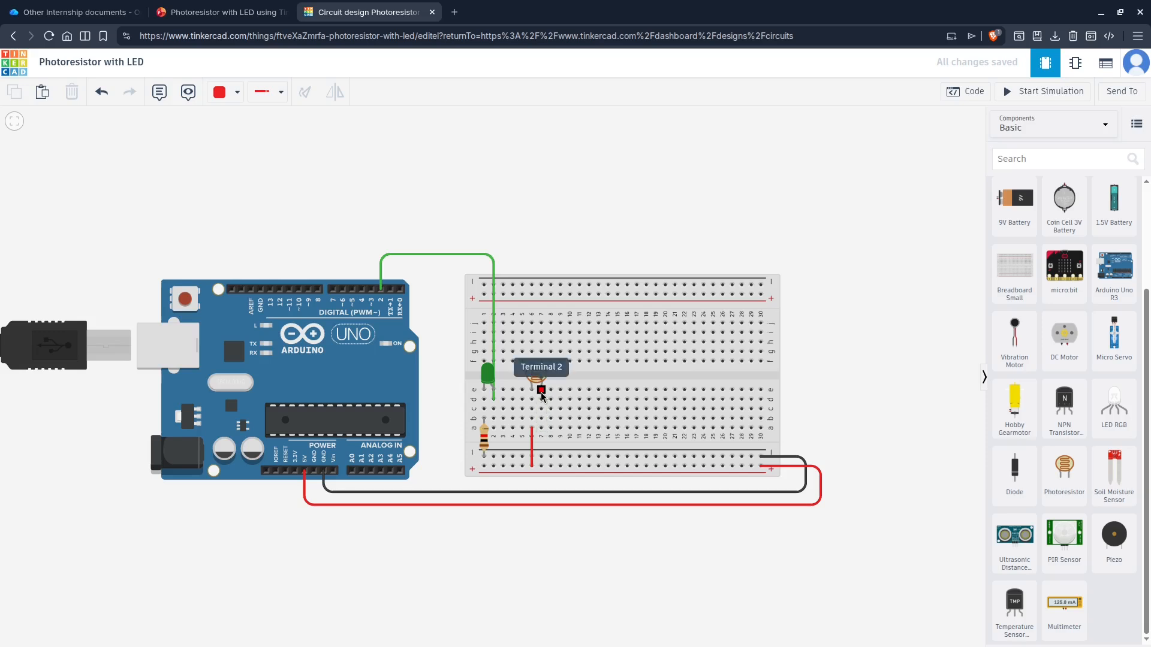
Wire the photoresistor's column 7 terminal to Arduino analog pin A0 below the board, straighten the bends, and color the wire yellow.
click(541, 428)
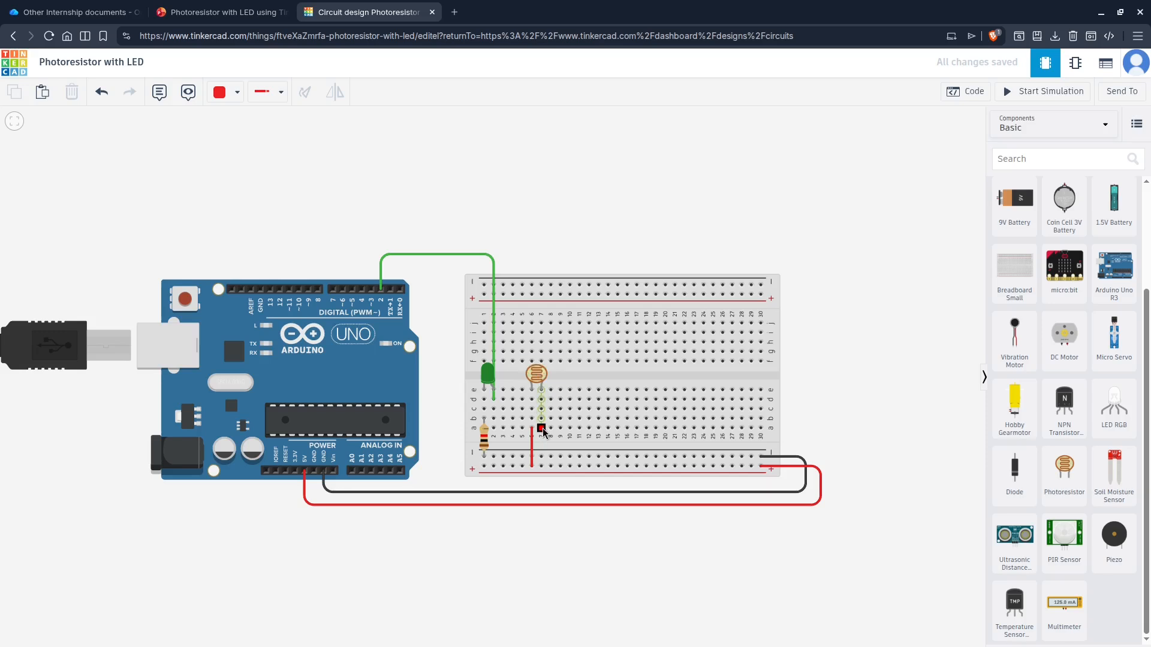
click(541, 518)
click(350, 519)
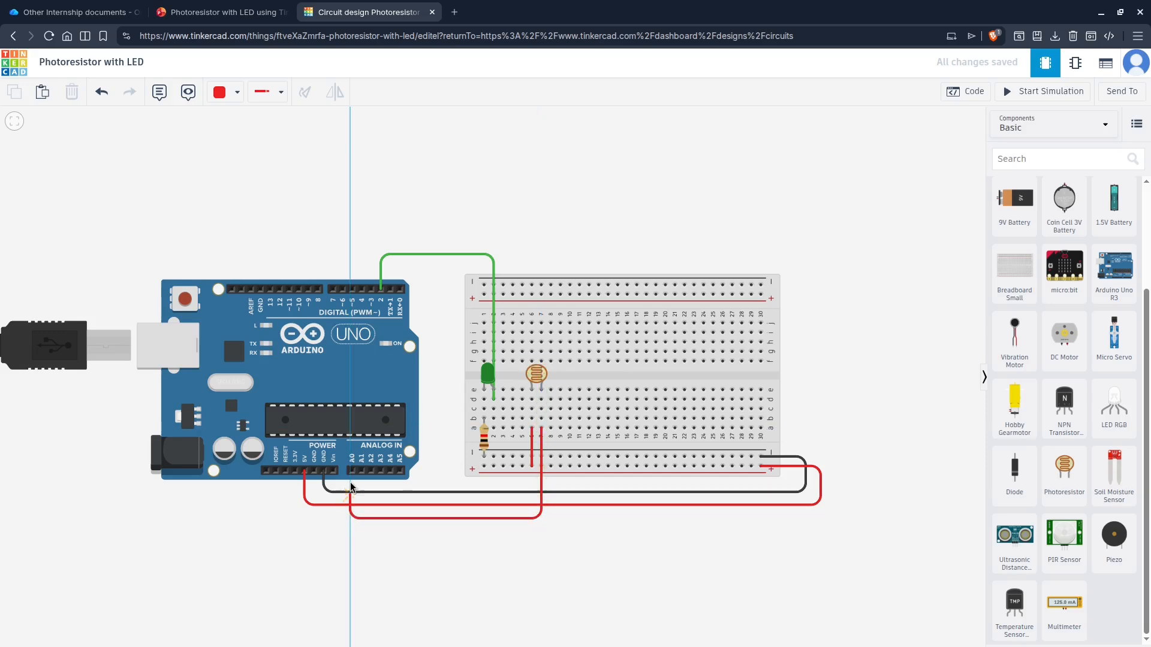
click(352, 471)
drag(350, 519, 352, 518)
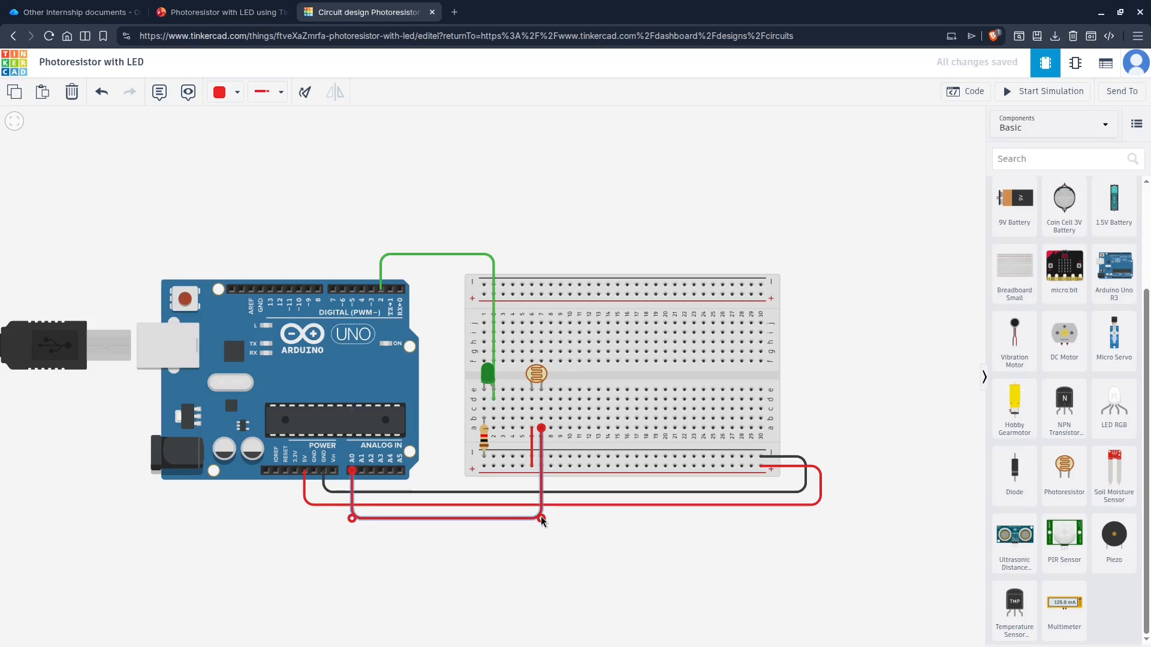
drag(541, 518, 542, 518)
click(237, 92)
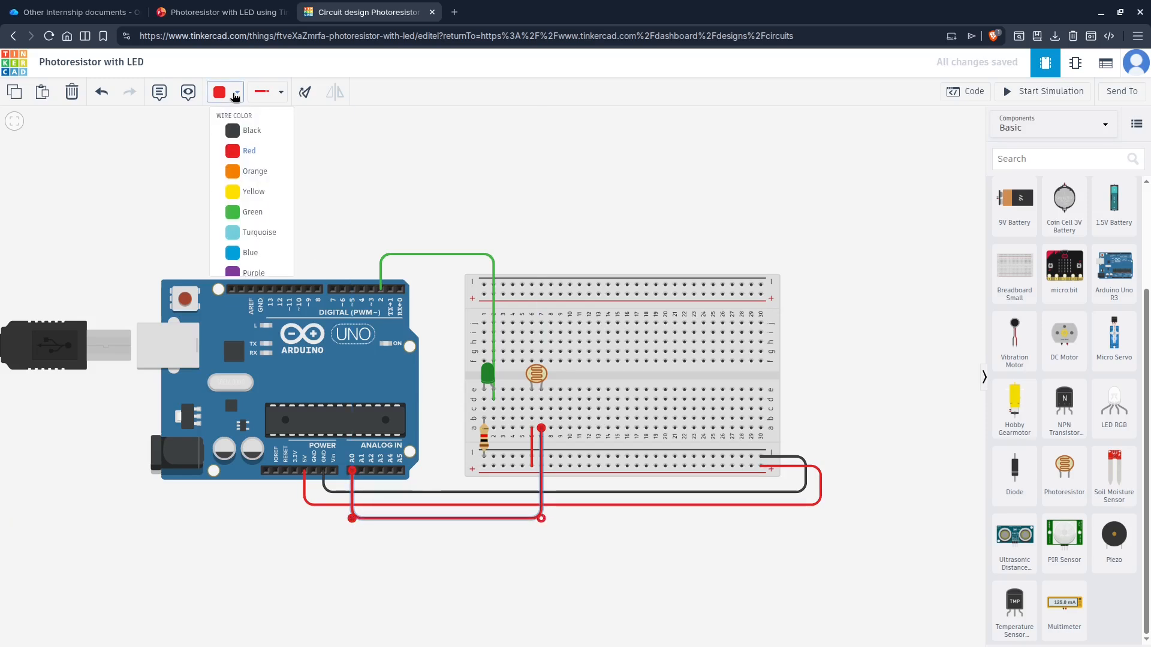
click(253, 194)
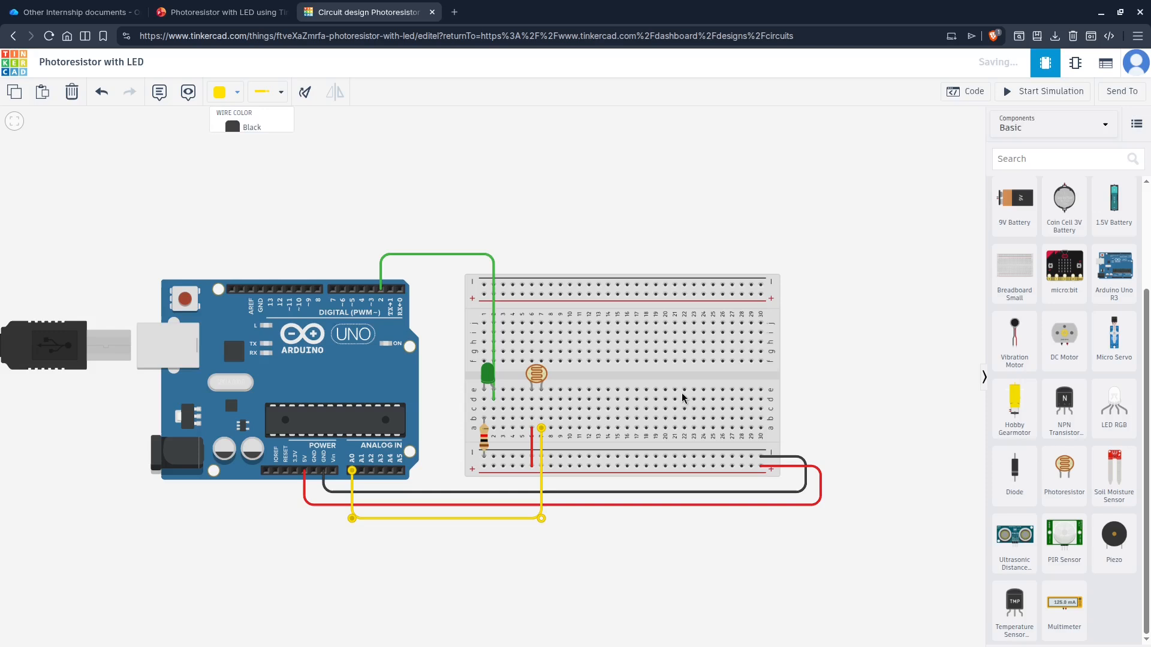
click(874, 388)
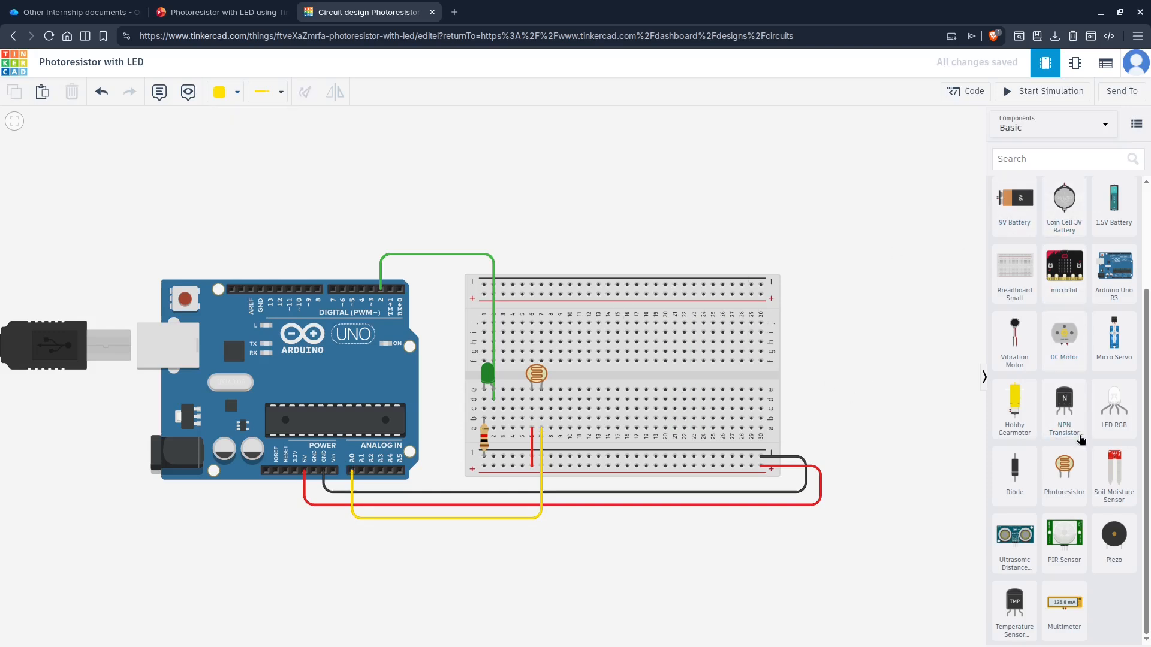
Add a second resistor, rotate it horizontal, and place it in row d from column 7 to column 11.
scroll(1108, 331, up, 1)
scroll(1108, 331, up, 1)
drag(1014, 202, 836, 366)
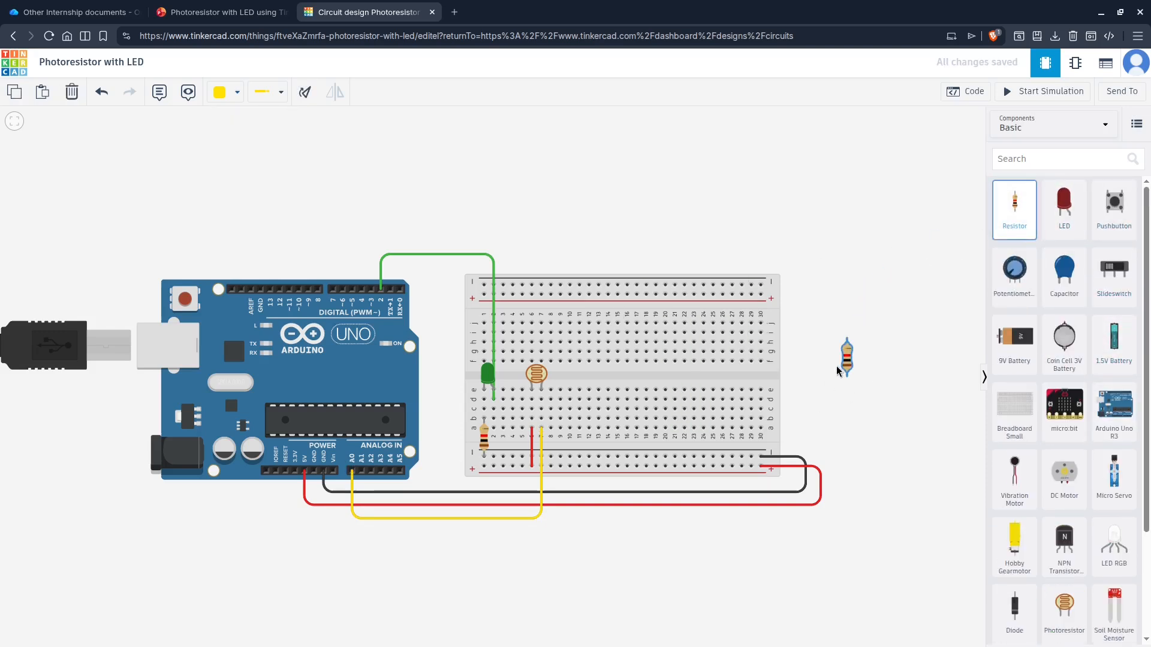
click(305, 92)
click(305, 93)
click(306, 93)
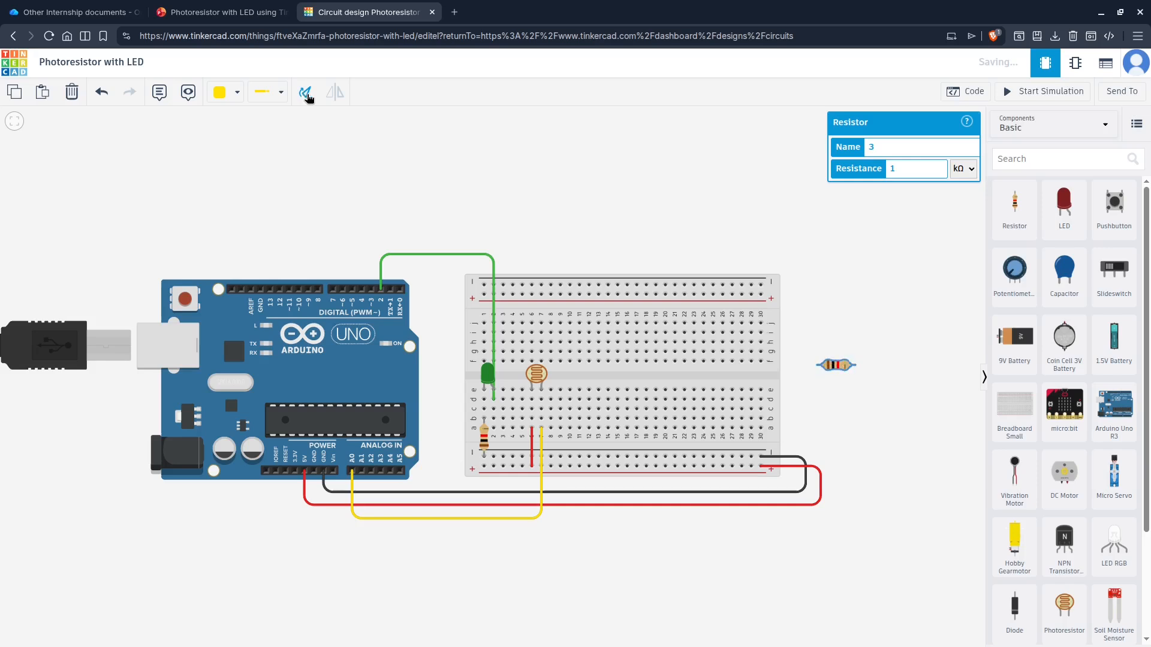
drag(829, 367, 552, 399)
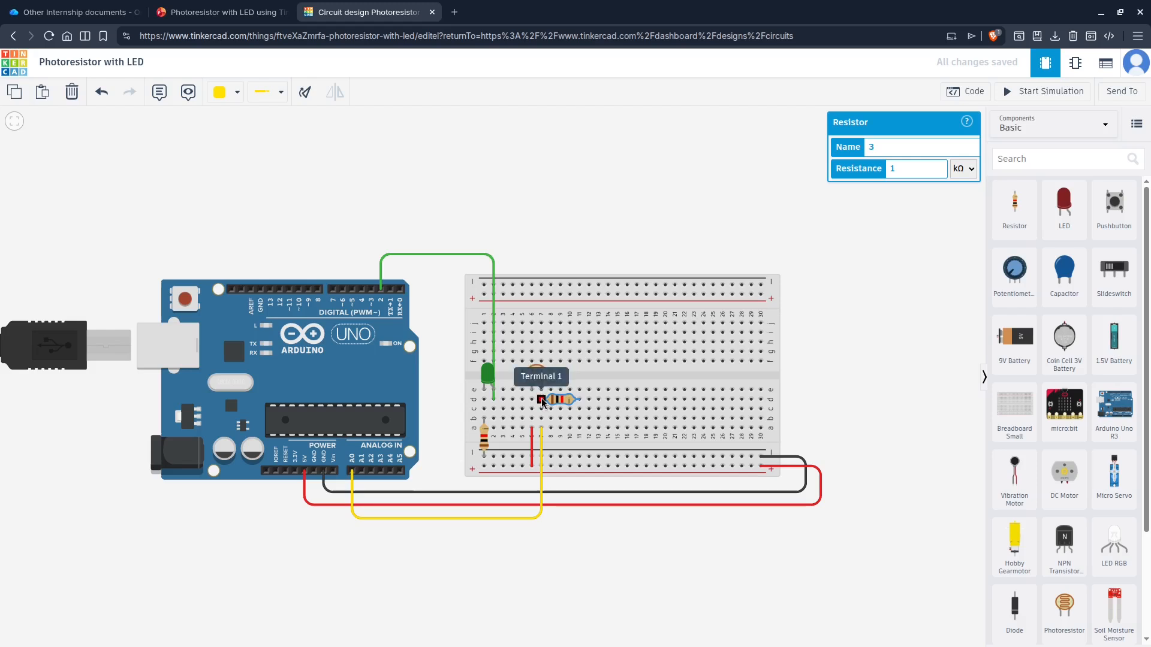
Wire the second resistor's free end in column 11 to the lower negative rail and color the wire black.
click(580, 413)
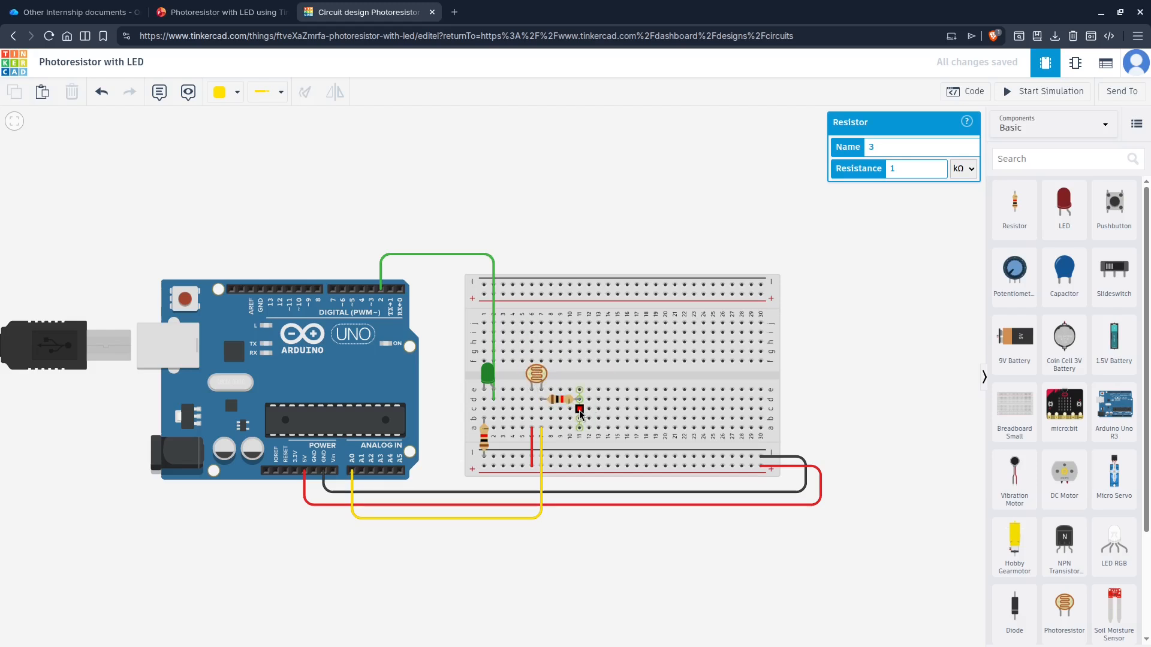
click(579, 457)
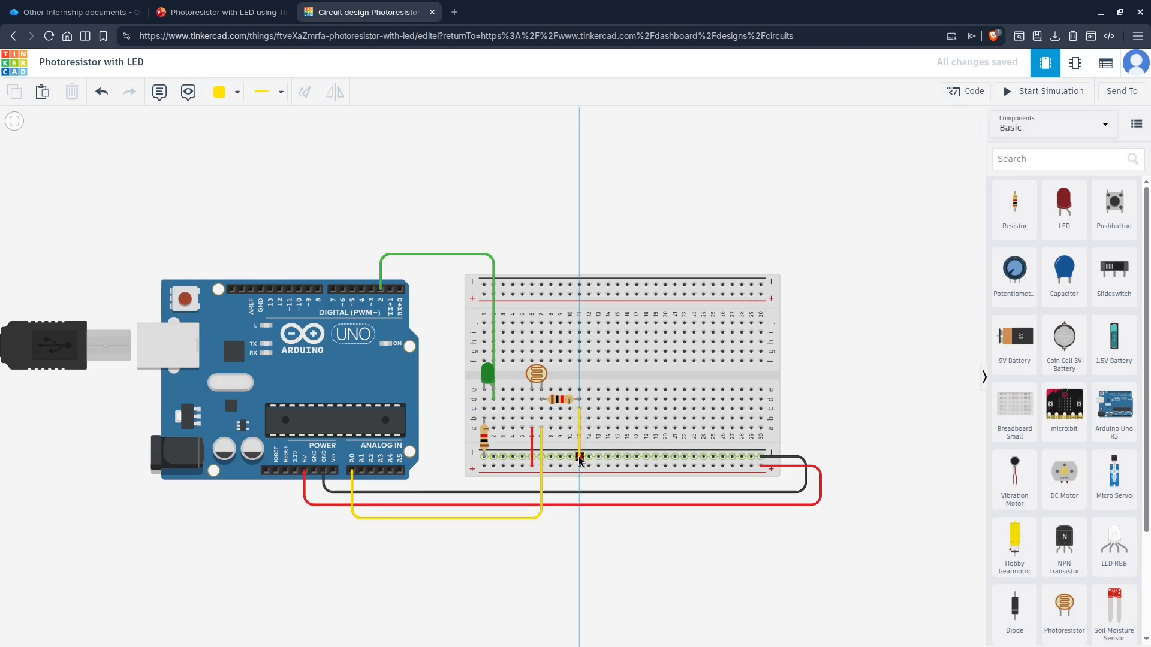
click(221, 92)
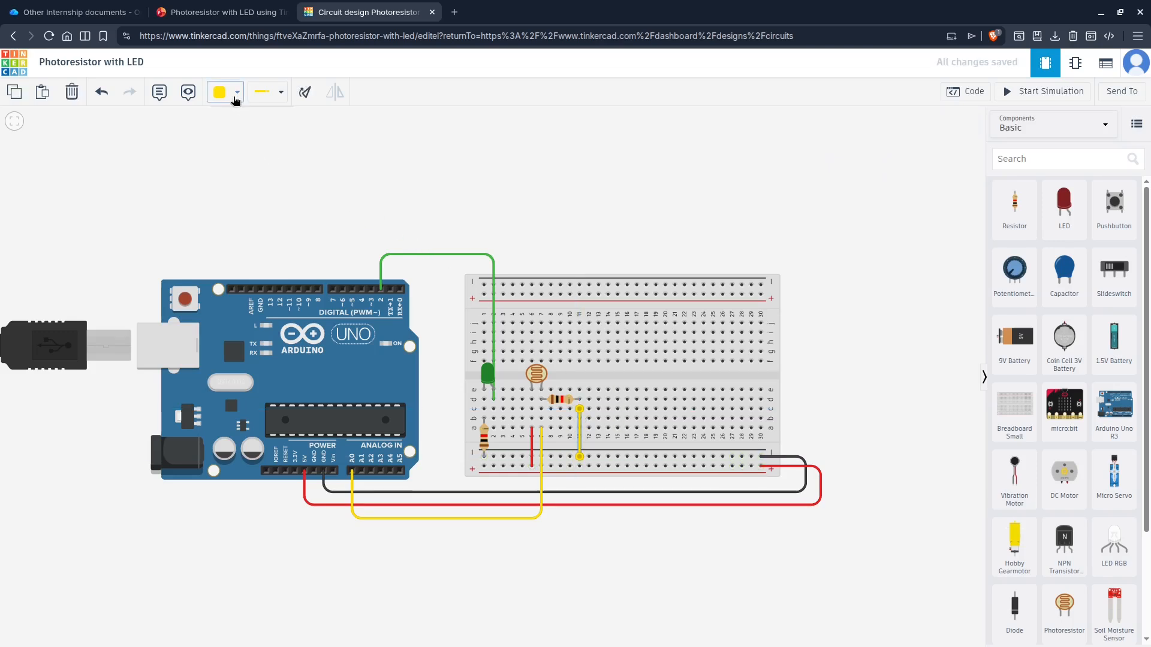
click(242, 131)
click(926, 237)
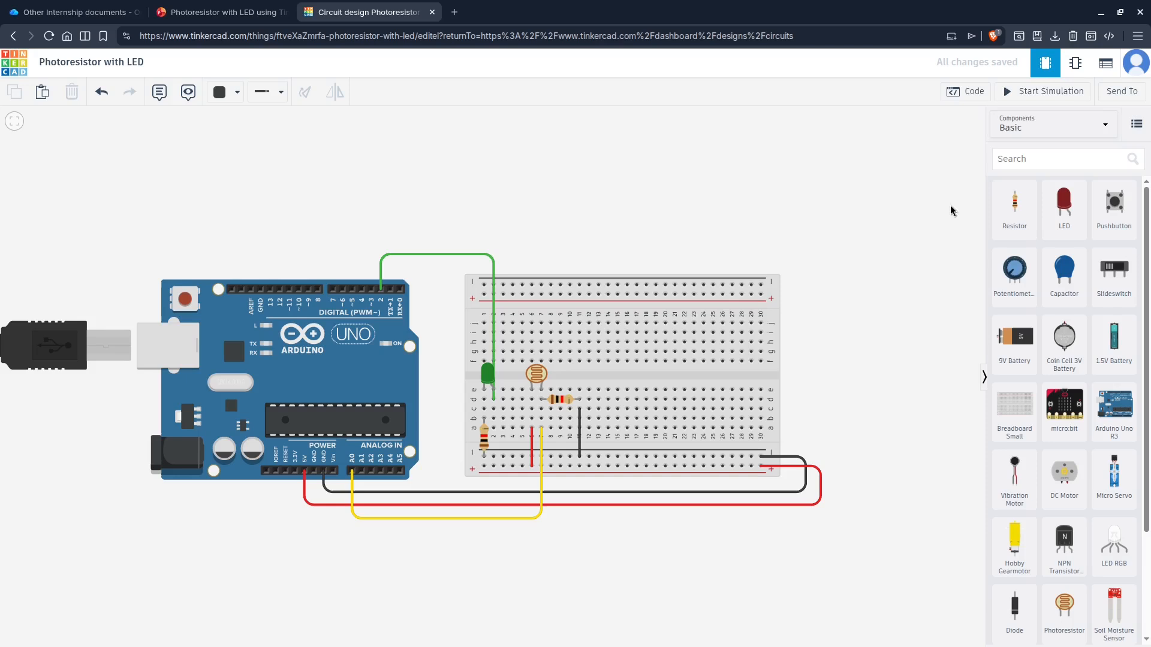
Open the Arduino code and examine the pin definitions, the serial start and the LED pin mode in setup.
click(966, 93)
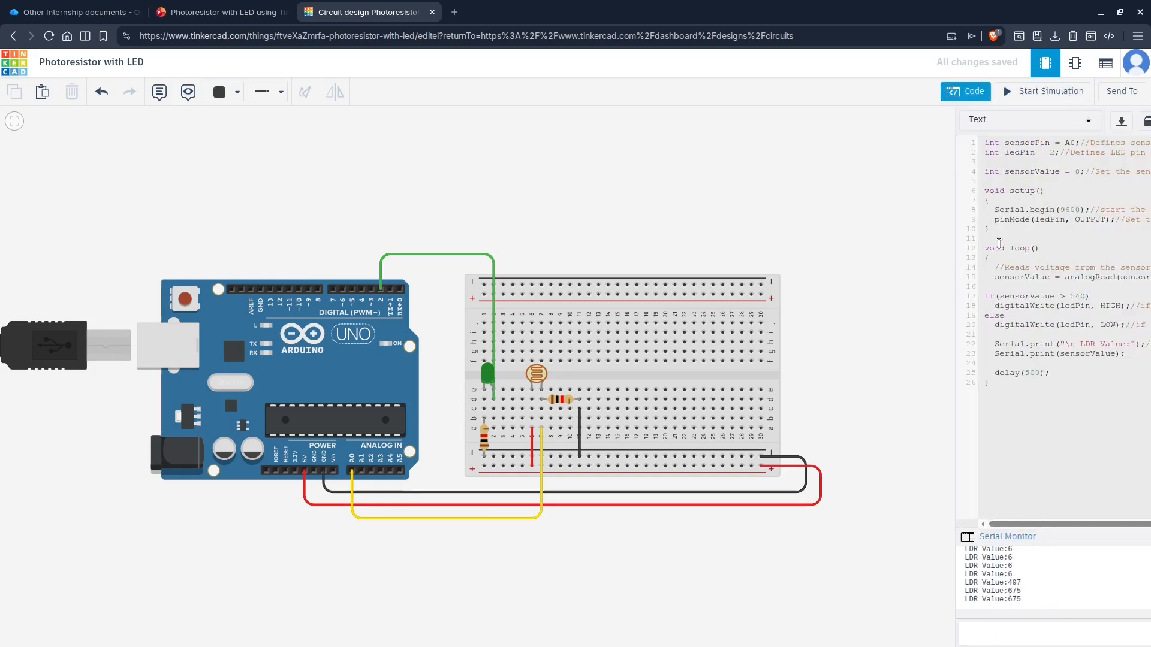
drag(787, 302, 685, 307)
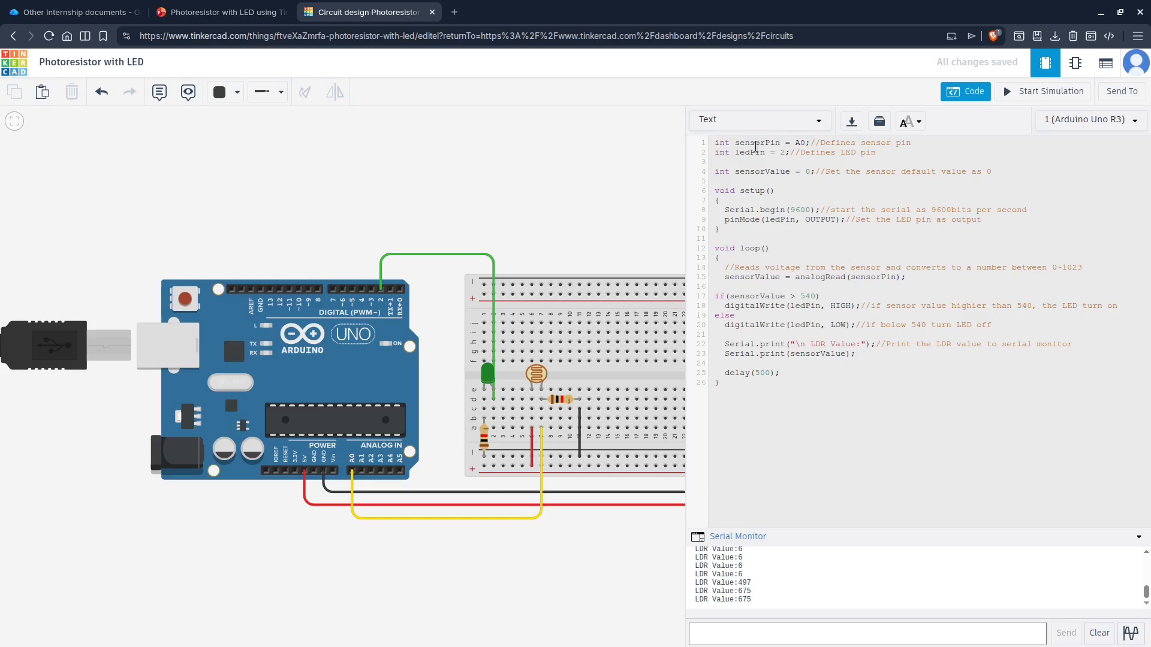
drag(810, 143, 929, 154)
click(780, 154)
click(930, 154)
click(783, 179)
drag(726, 210, 1043, 213)
click(1058, 214)
drag(724, 219, 1004, 222)
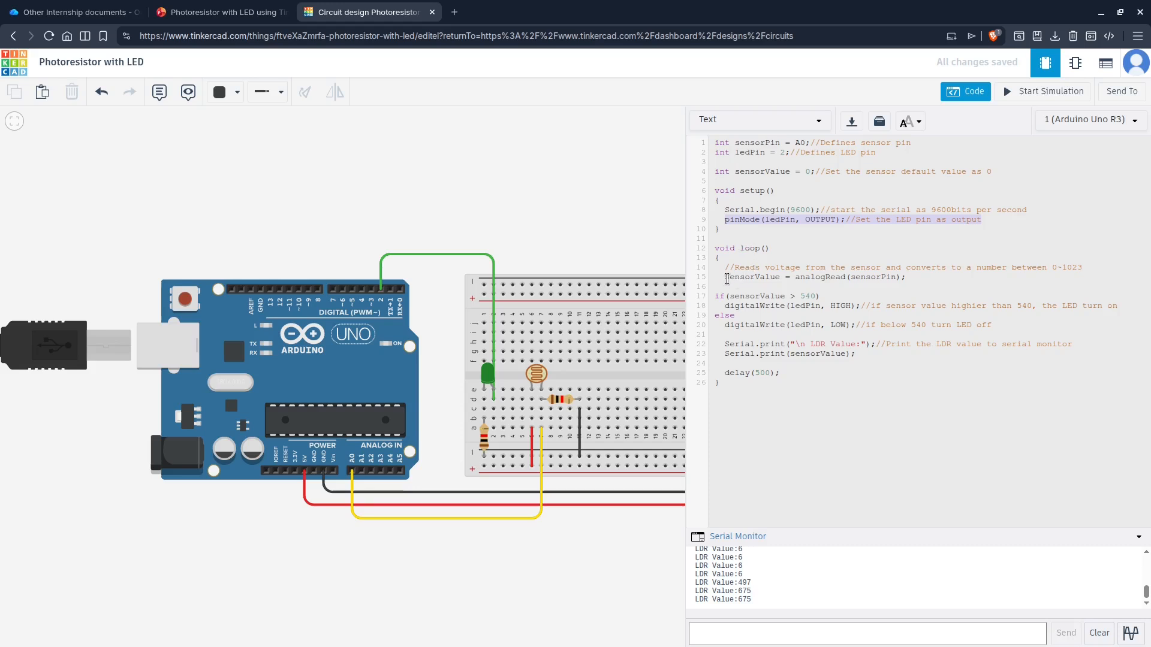
Examine the loop code: the analogRead line, the 540 threshold with its LED HIGH and LOW branches, and the Serial.print lines.
drag(727, 279, 913, 277)
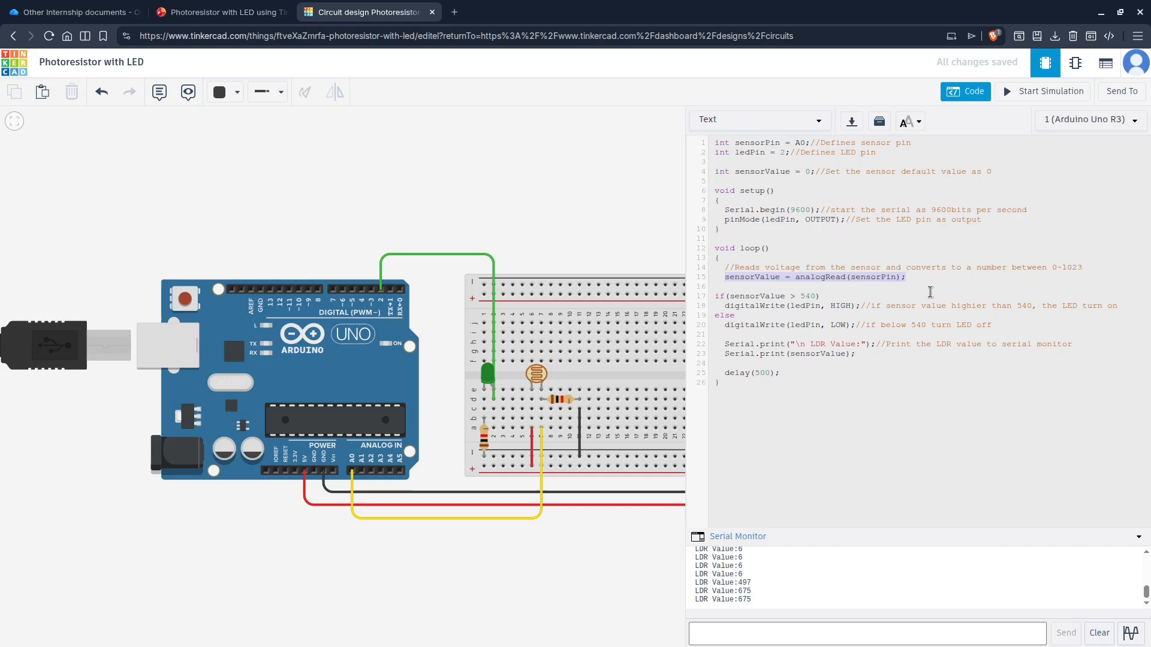
click(917, 279)
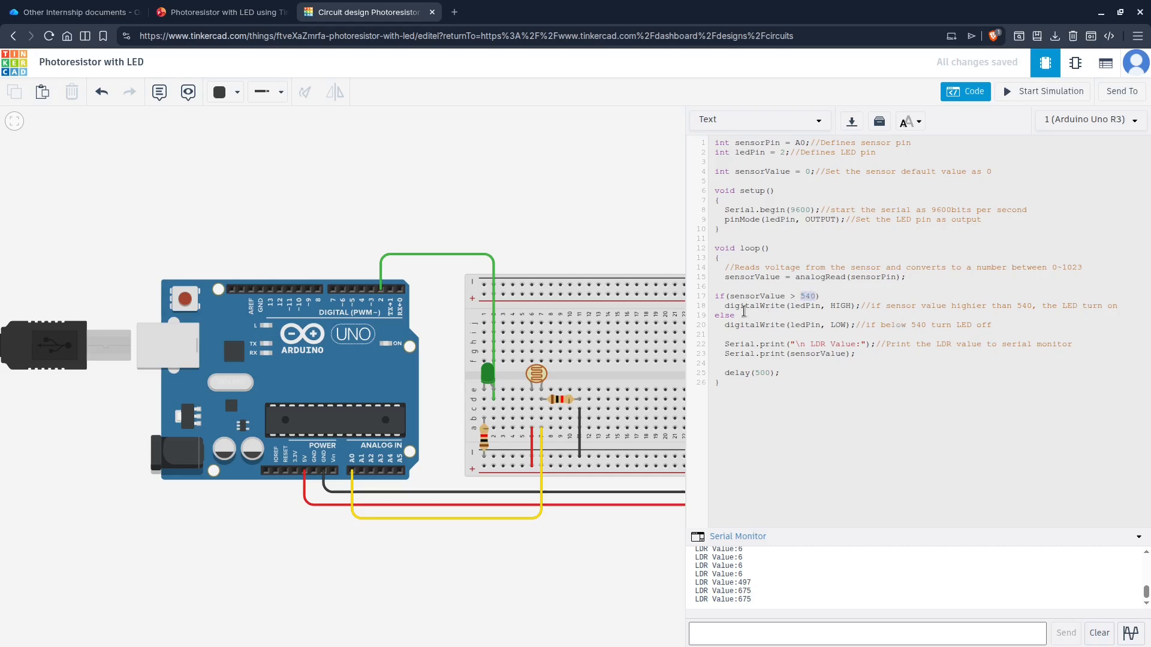
drag(725, 306, 932, 306)
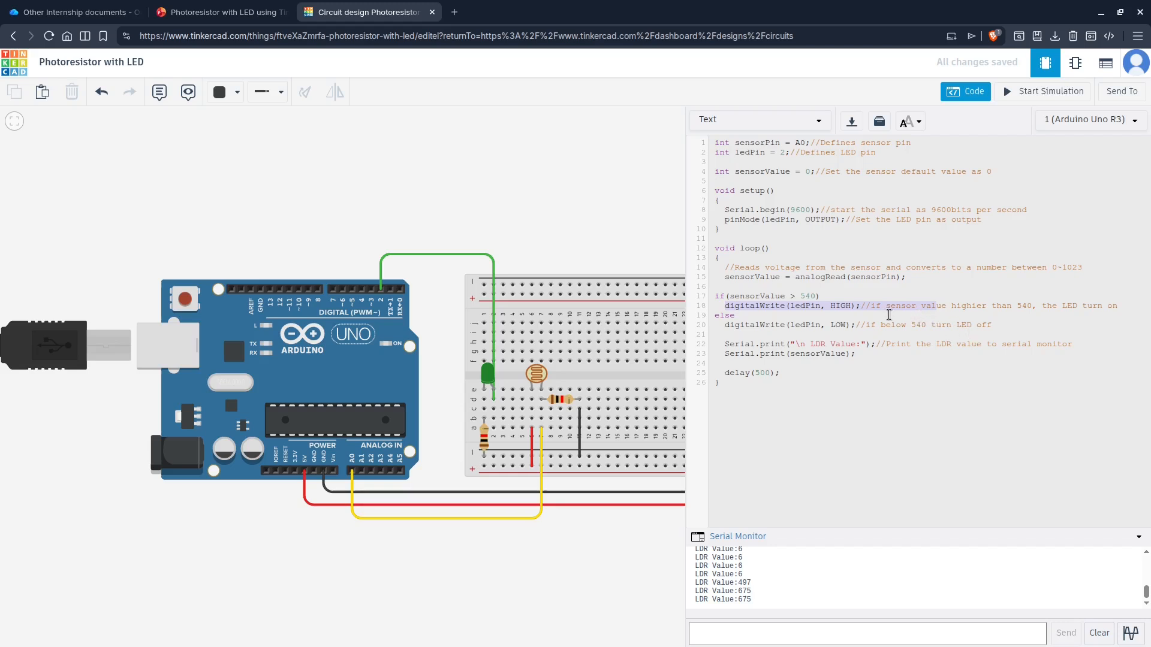
click(741, 316)
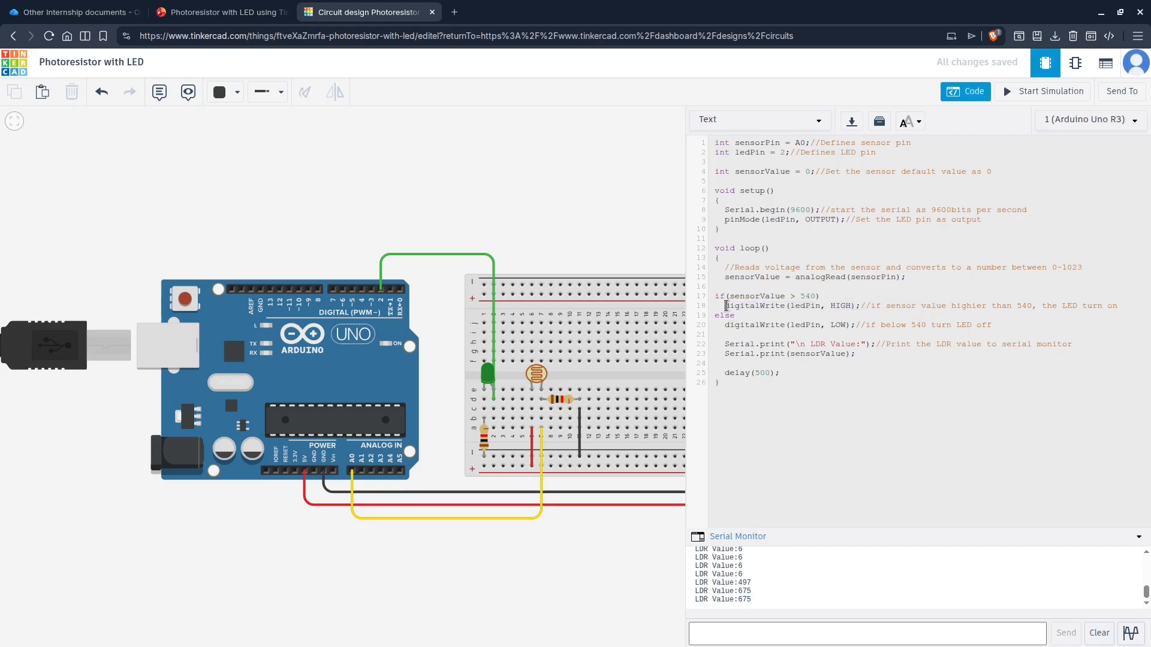
drag(726, 307, 1125, 305)
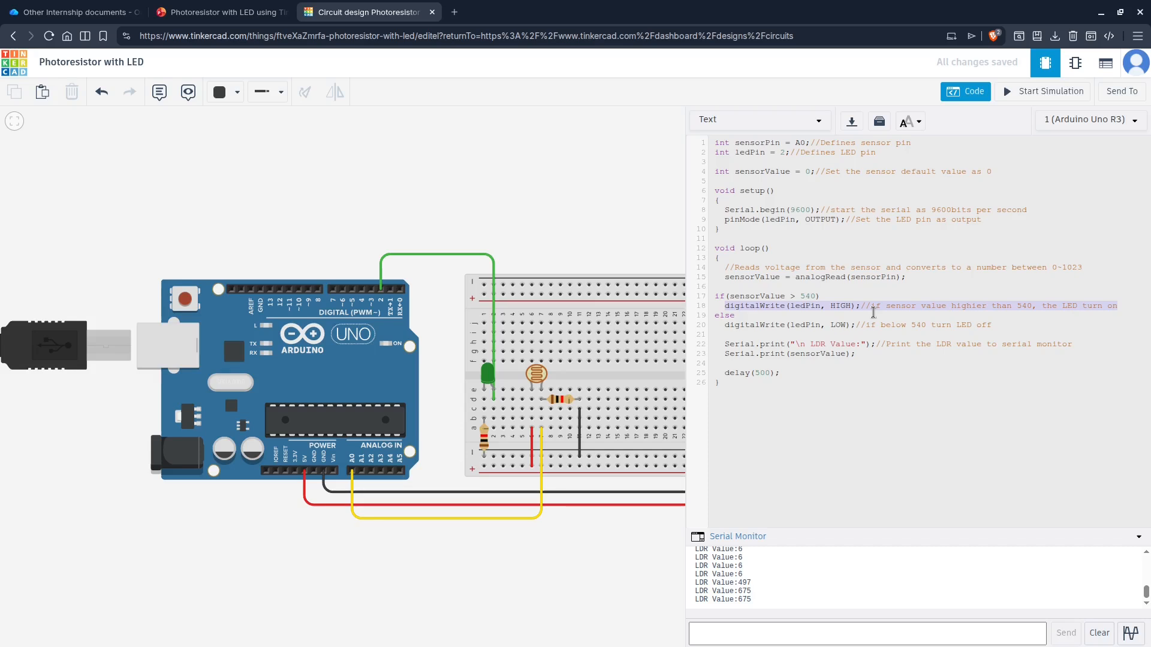
drag(816, 296, 798, 296)
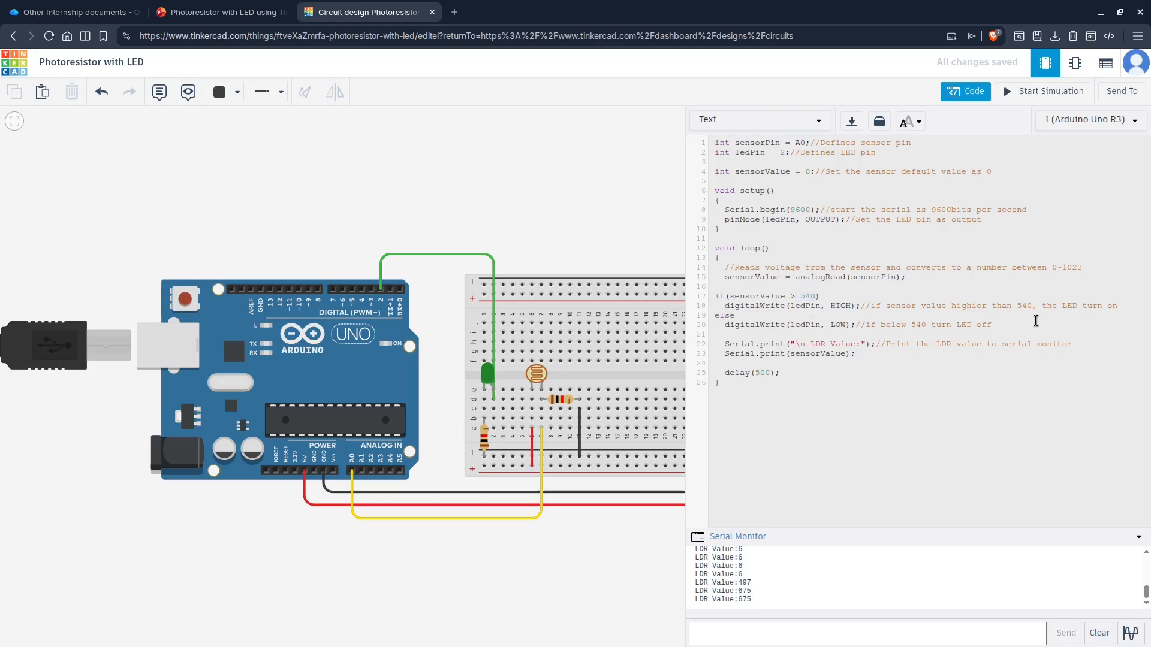
drag(725, 327, 924, 320)
click(835, 332)
drag(724, 344, 856, 354)
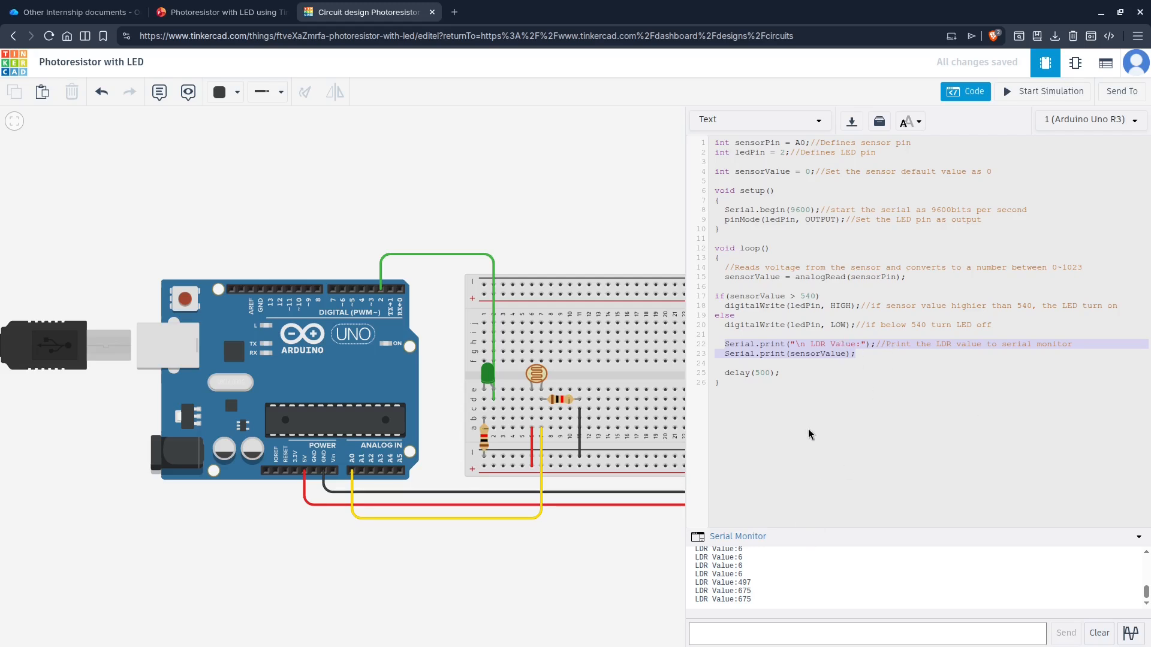
Enlarge the Serial Monitor slightly, clear its old output, and start the simulation.
mouse_move(793, 527)
mouse_down()
mouse_move(793, 497)
mouse_move(798, 506)
mouse_up()
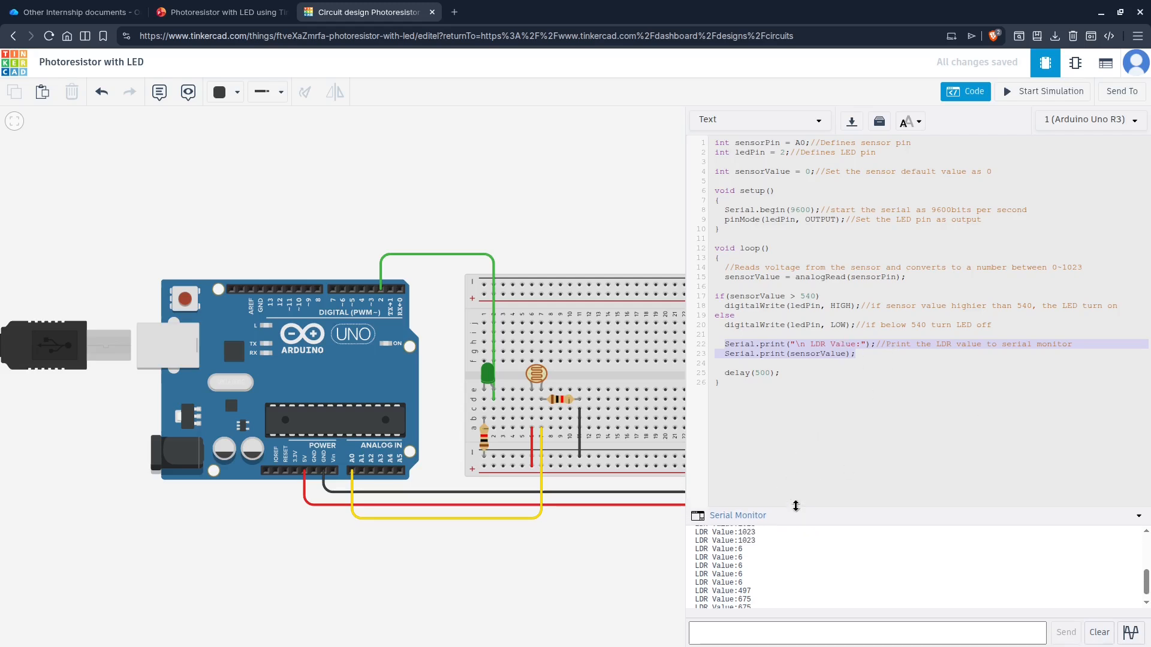
click(1100, 632)
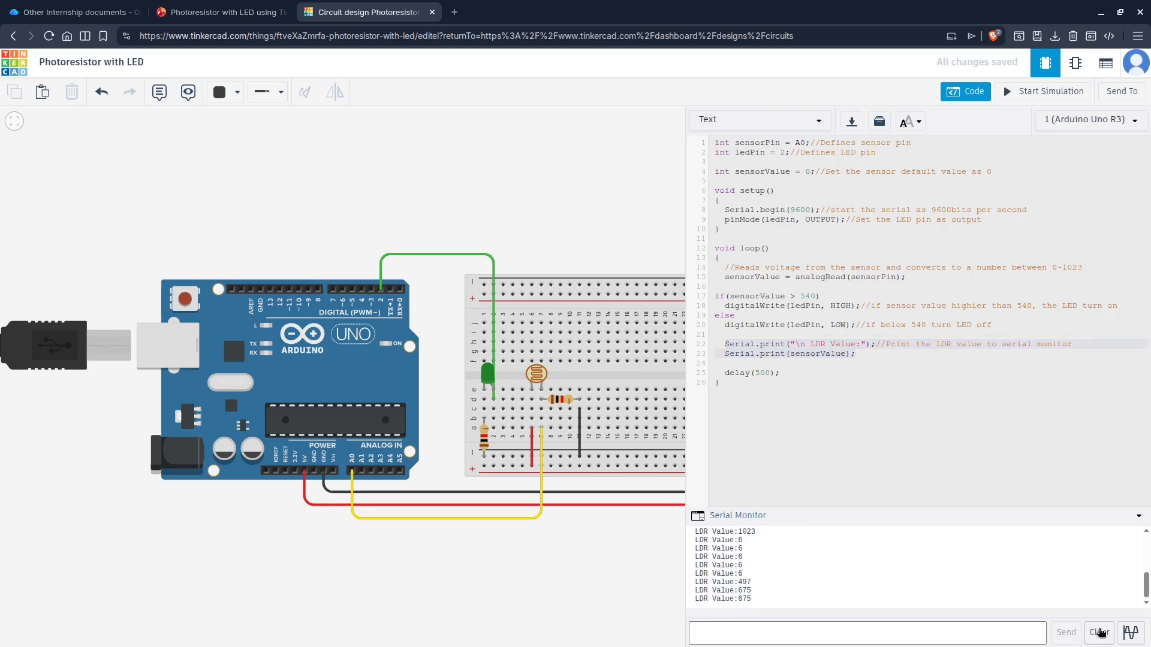
click(1050, 91)
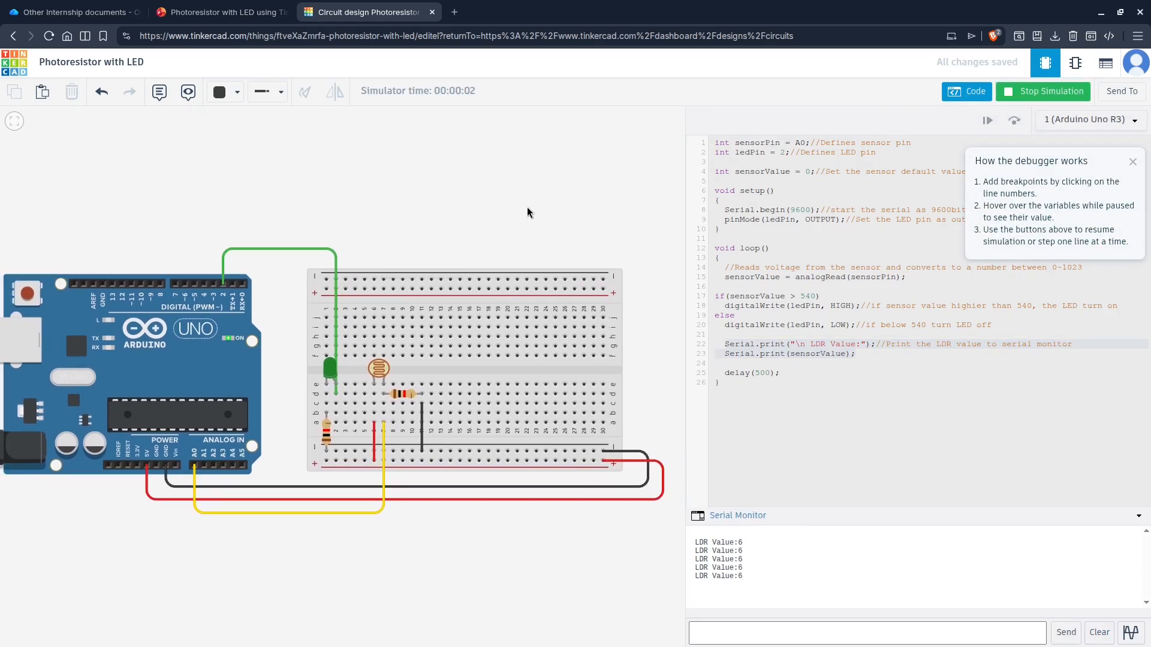
Raise the photoresistor's light level from dark to slightly past the middle of its range to test the LED's response.
click(378, 368)
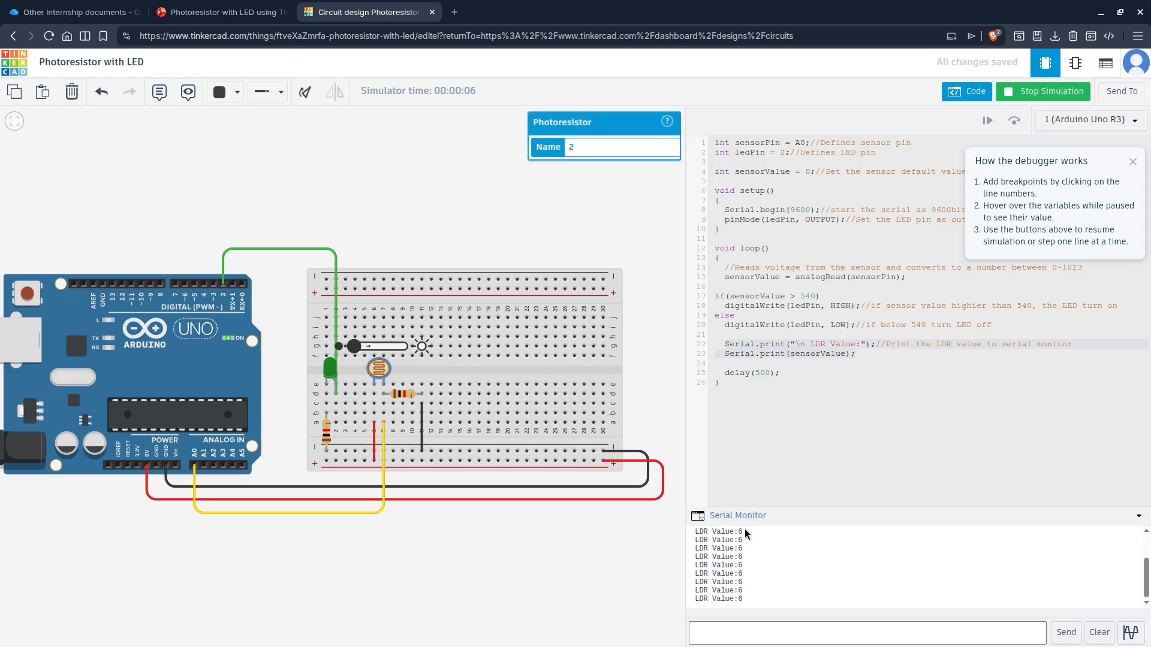
click(333, 370)
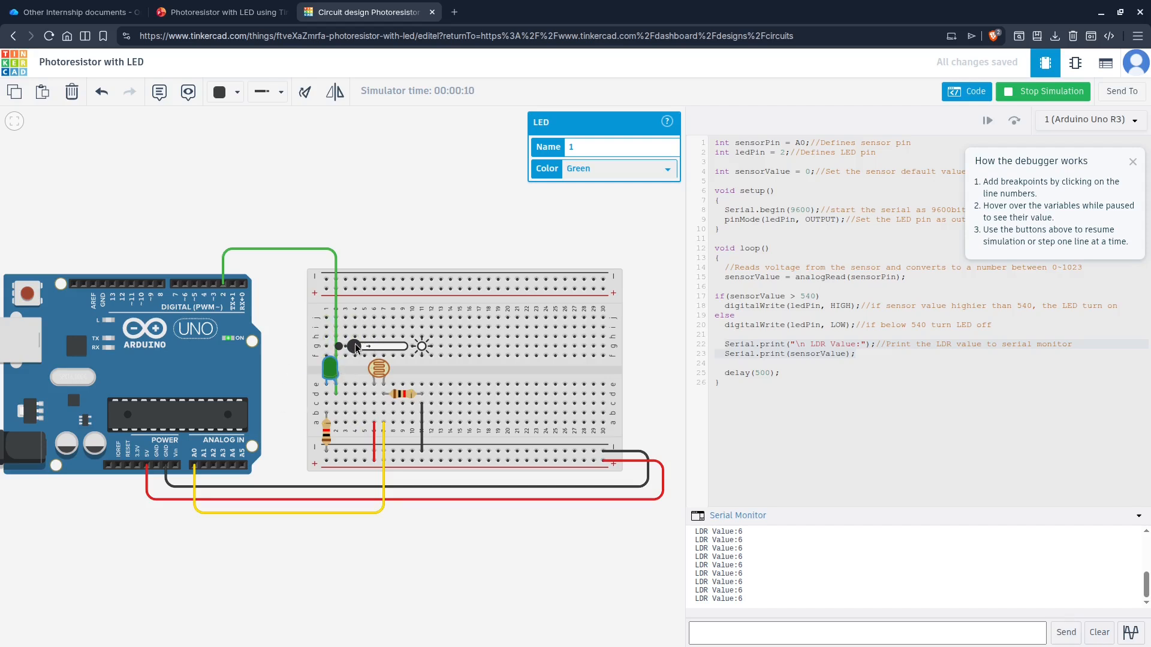
drag(360, 348, 385, 348)
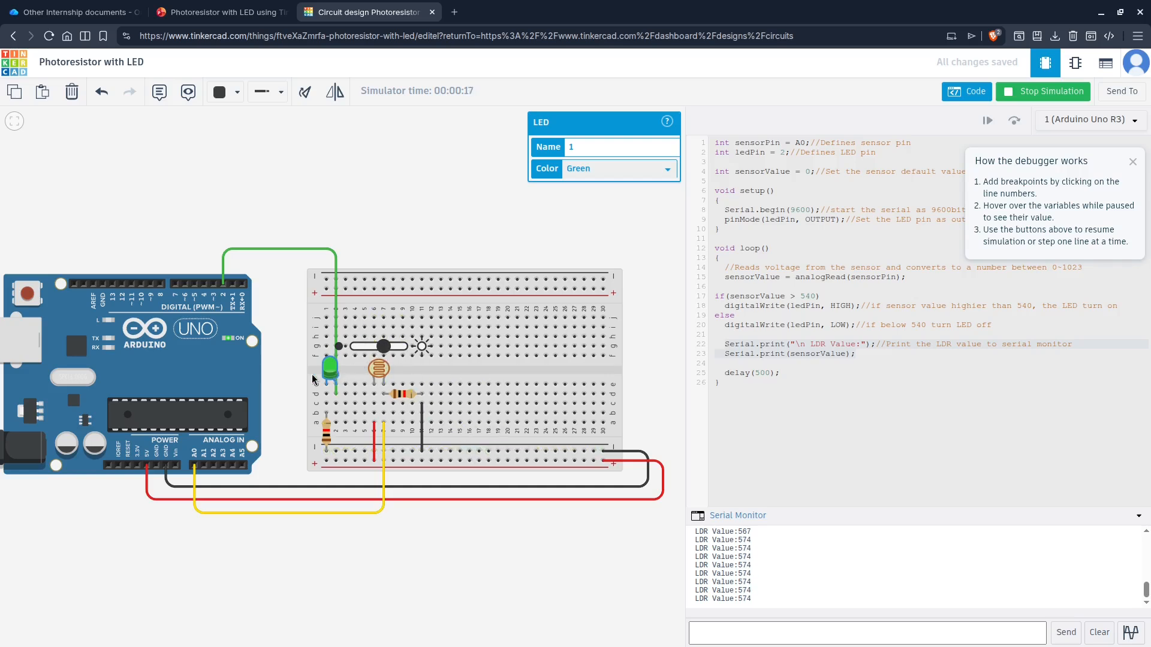
click(272, 382)
click(377, 368)
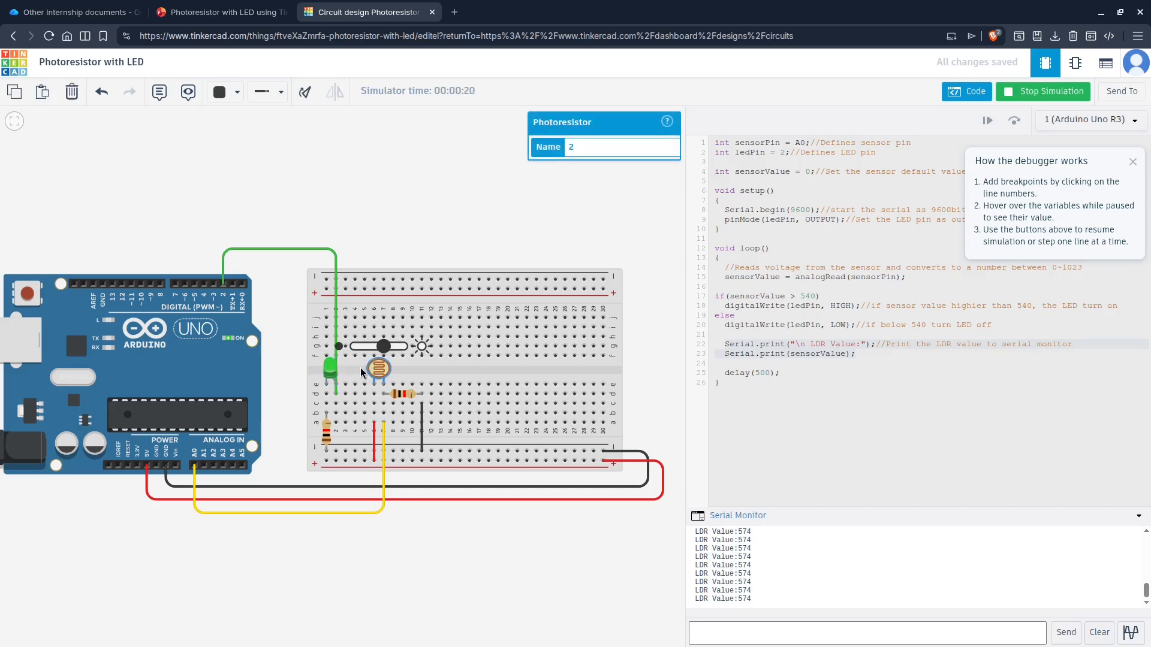